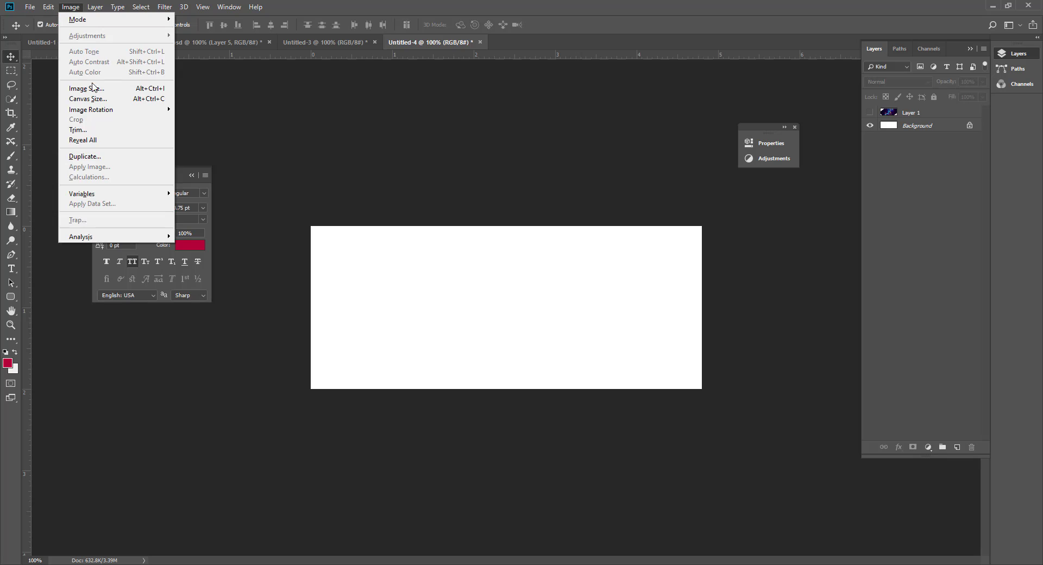
# Step: Check the canvas dimensions in pixels in the Image Size settings and accept them as they are
pyautogui.click(93, 87)
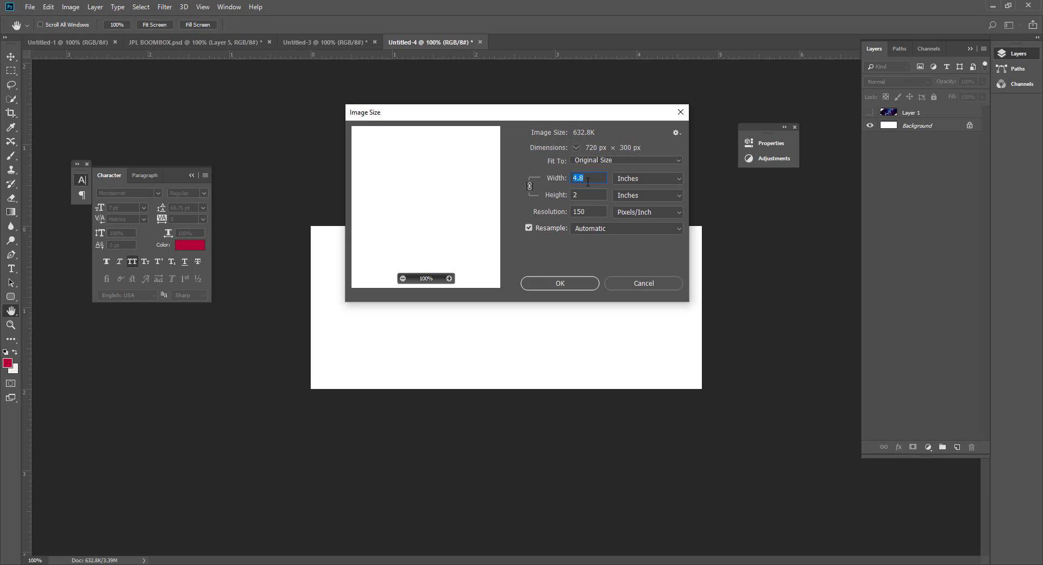
pyautogui.click(625, 185)
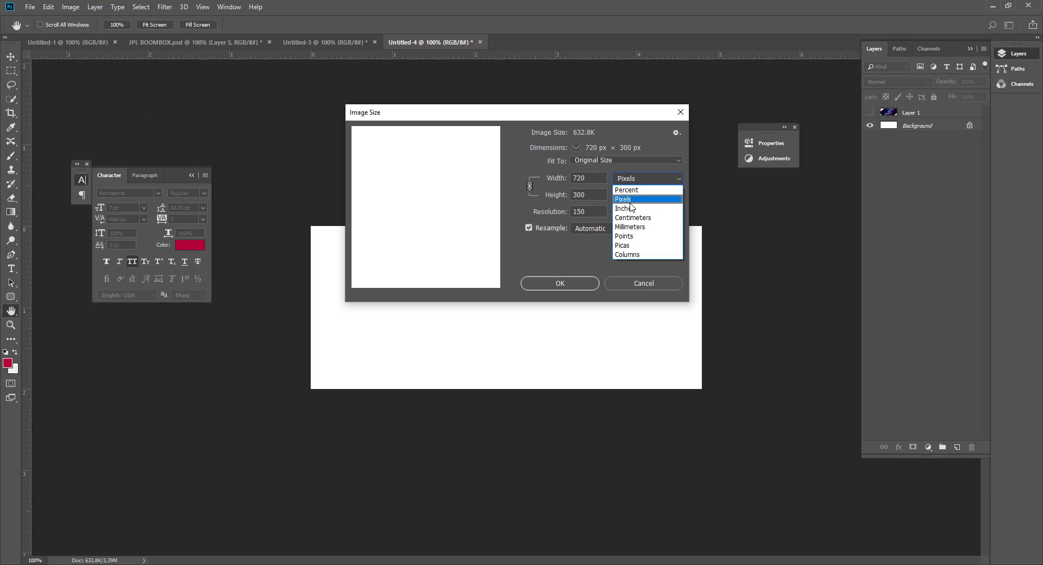
pyautogui.click(625, 199)
pyautogui.press('Tab')
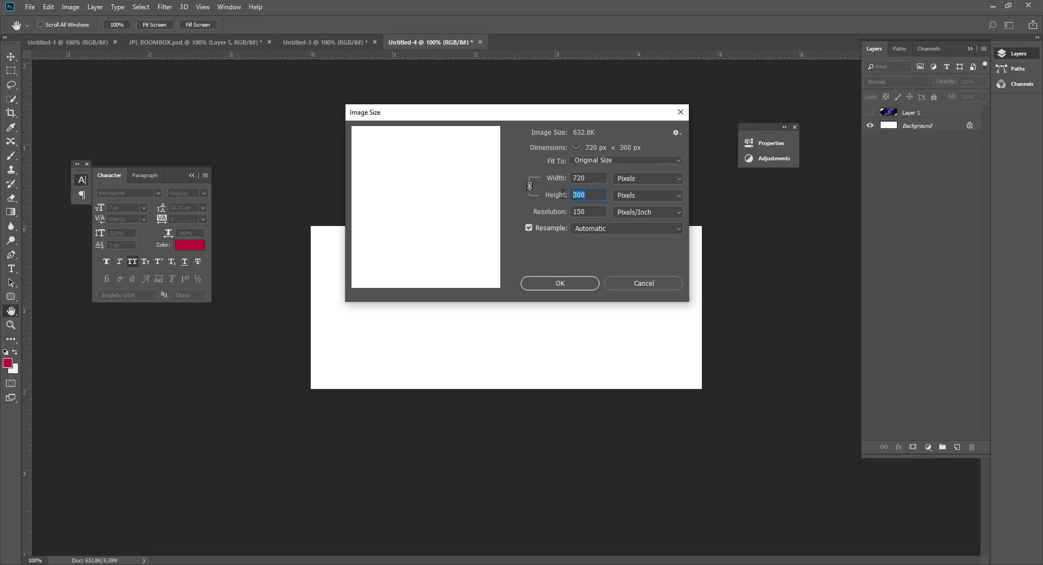
pyautogui.click(579, 283)
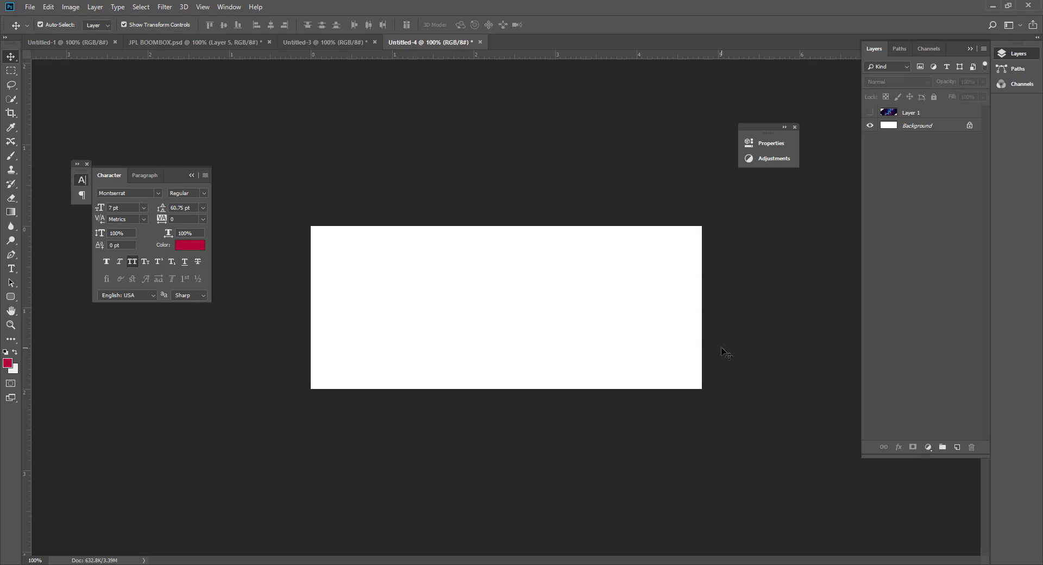
# Step: In the Untitled-3 document, inspect the cut-out speaker on Layer 2 with Layer 1 temporarily hidden, undoing any trial move
pyautogui.click(326, 43)
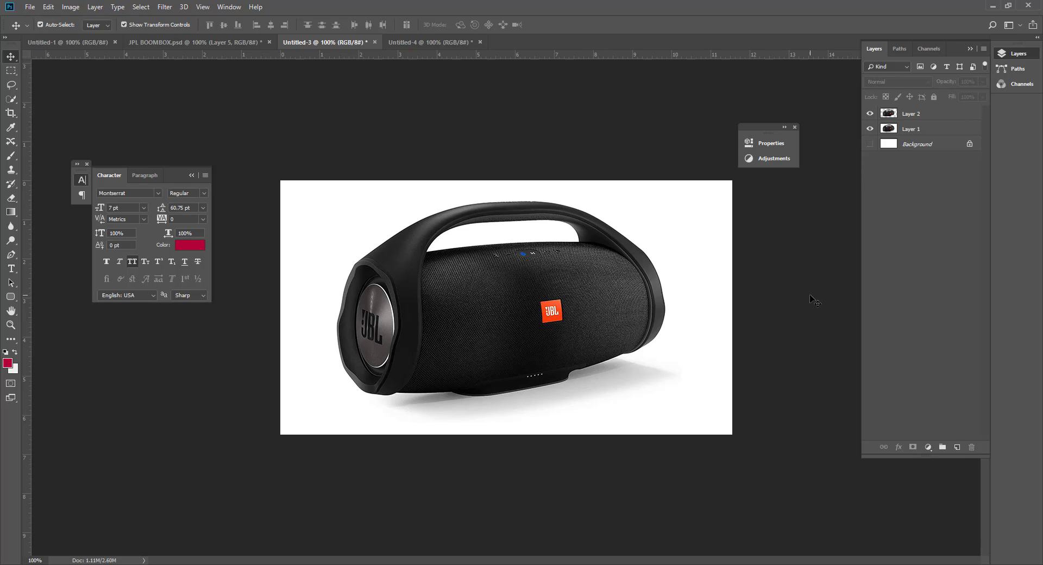
pyautogui.click(585, 292)
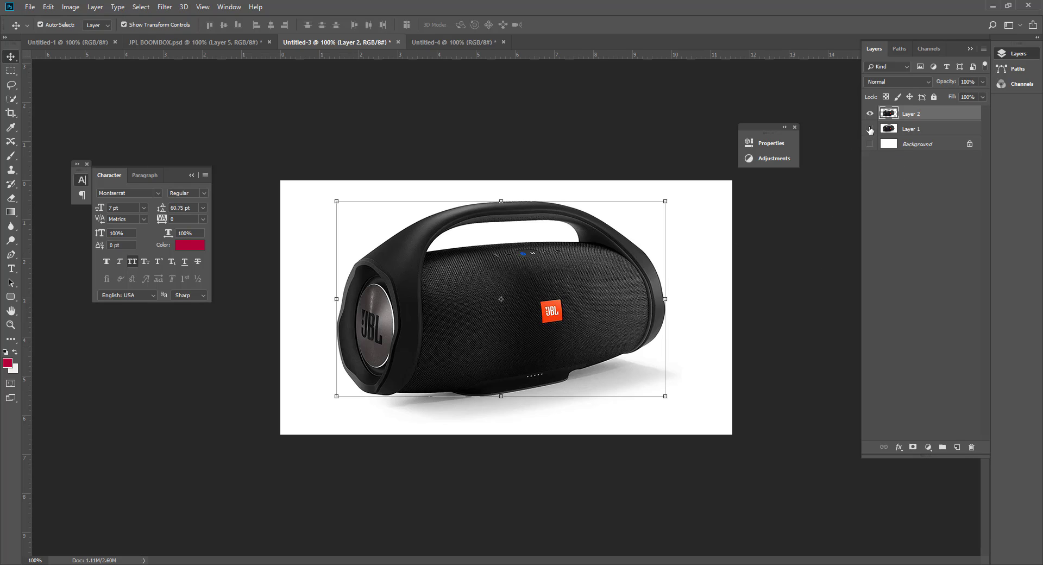
pyautogui.click(870, 128)
pyautogui.click(761, 335)
pyautogui.click(544, 302)
pyautogui.moveTo(544, 302); pyautogui.dragTo(511, 168)
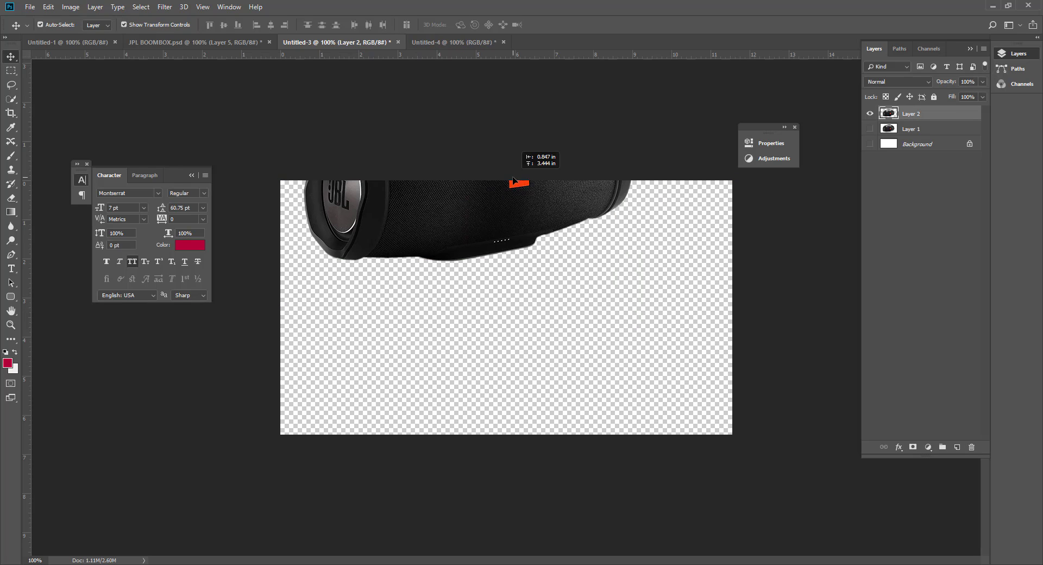
pyautogui.hotkey('ctrl', 'z')
pyautogui.click(607, 470)
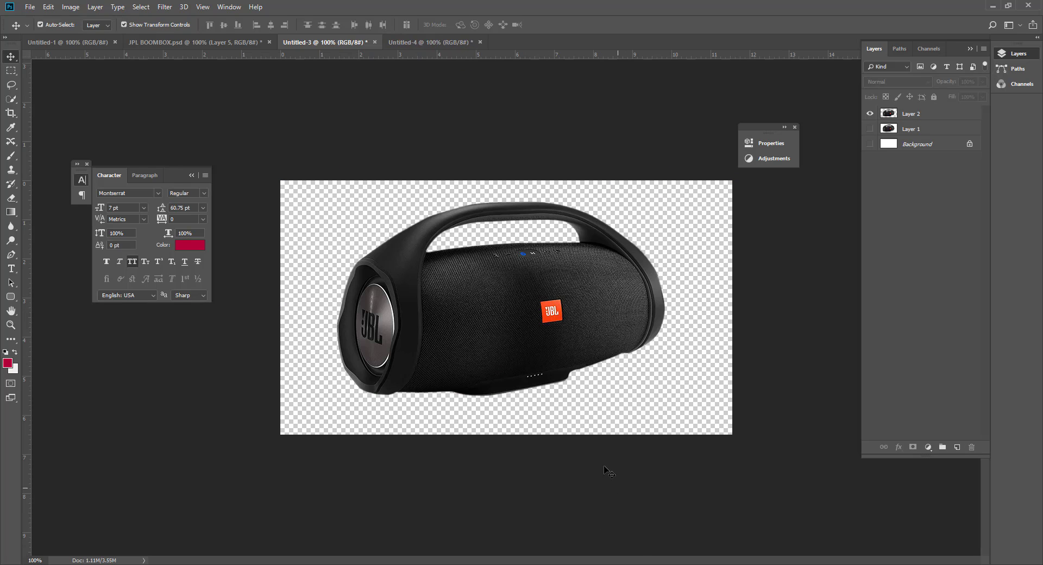
pyautogui.click(516, 306)
pyautogui.click(870, 129)
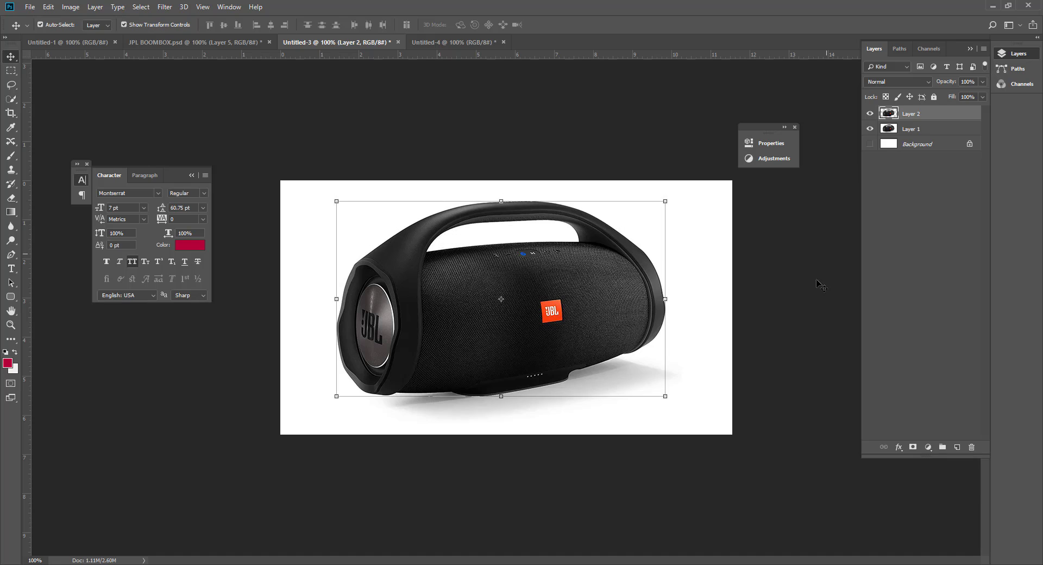
pyautogui.click(821, 285)
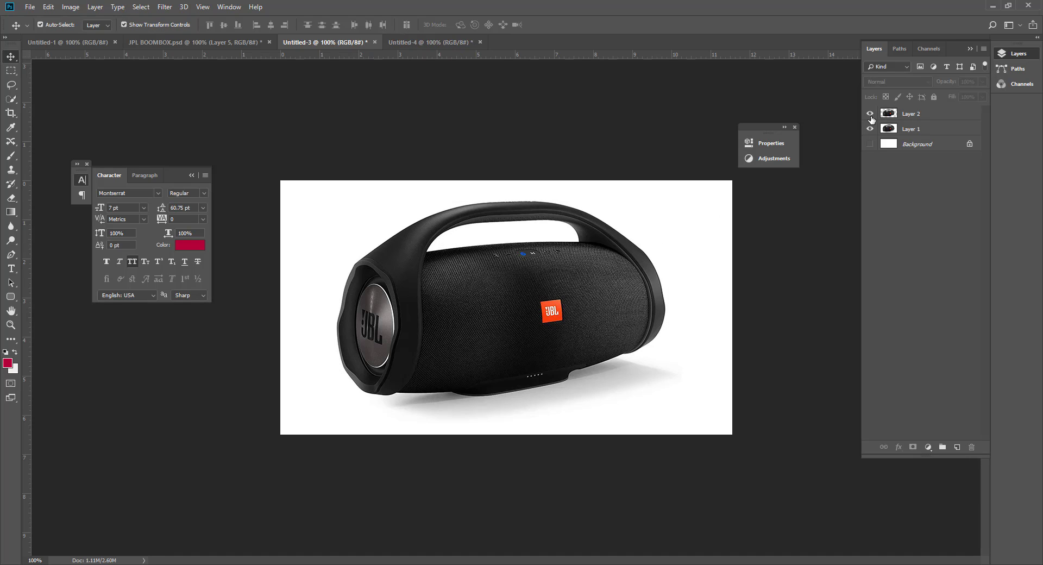
# Step: Toggle the visibility of Layer 2 to inspect the original speaker photo with its shadow on Layer 1
pyautogui.click(870, 115)
pyautogui.click(706, 260)
pyautogui.click(772, 343)
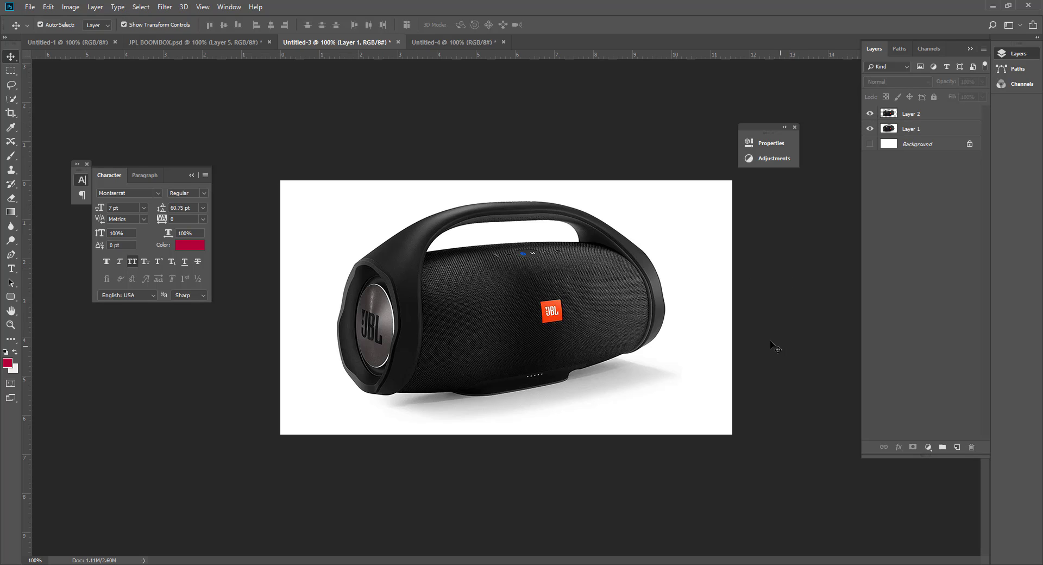
# Step: Copy both speaker layers, Layer 1 and Layer 2, from Untitled-3 into the Untitled-4 document
pyautogui.click(596, 284)
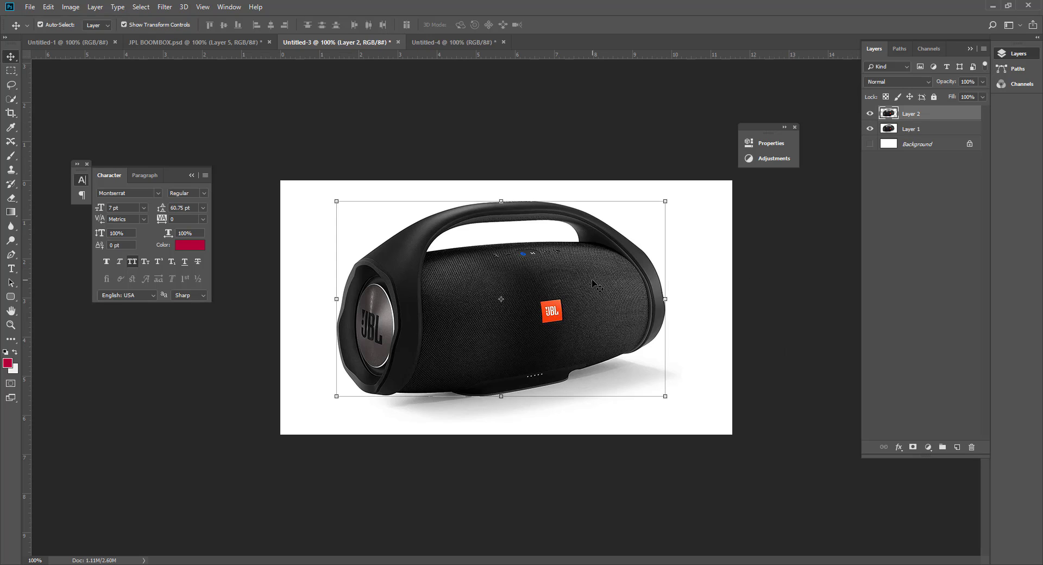
pyautogui.keyDown('ctrl'); pyautogui.click(916, 127); pyautogui.keyUp('ctrl')
pyautogui.moveTo(621, 332); pyautogui.dragTo(561, 314)
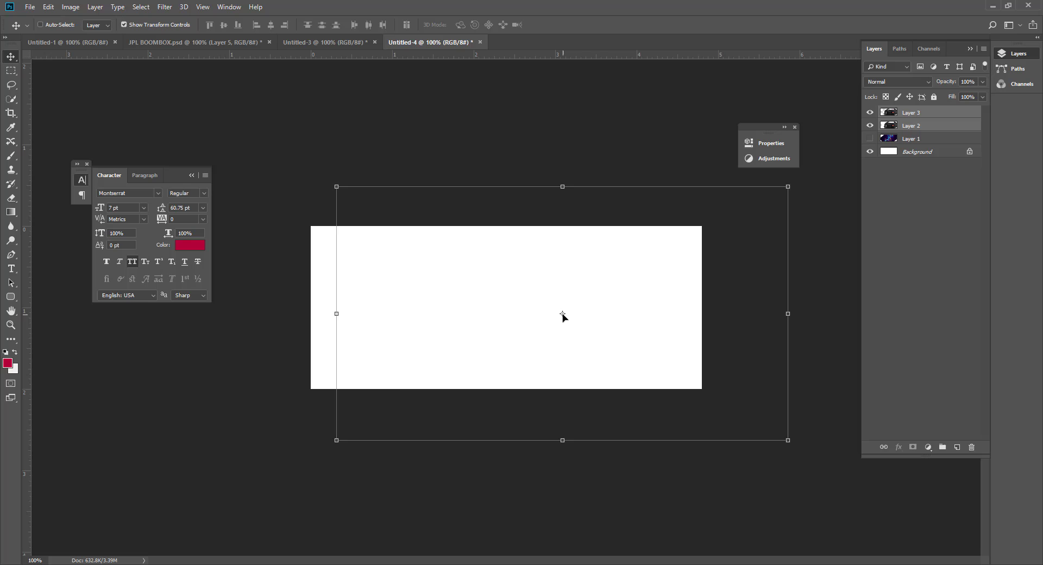
# Step: Scale both speaker layers proportionally to about 69% and move them to the left half of the banner
pyautogui.click(789, 185)
pyautogui.moveTo(788, 185); pyautogui.dragTo(753, 282)
pyautogui.moveTo(655, 337); pyautogui.dragTo(531, 332)
pyautogui.moveTo(598, 231); pyautogui.dragTo(0, 564)
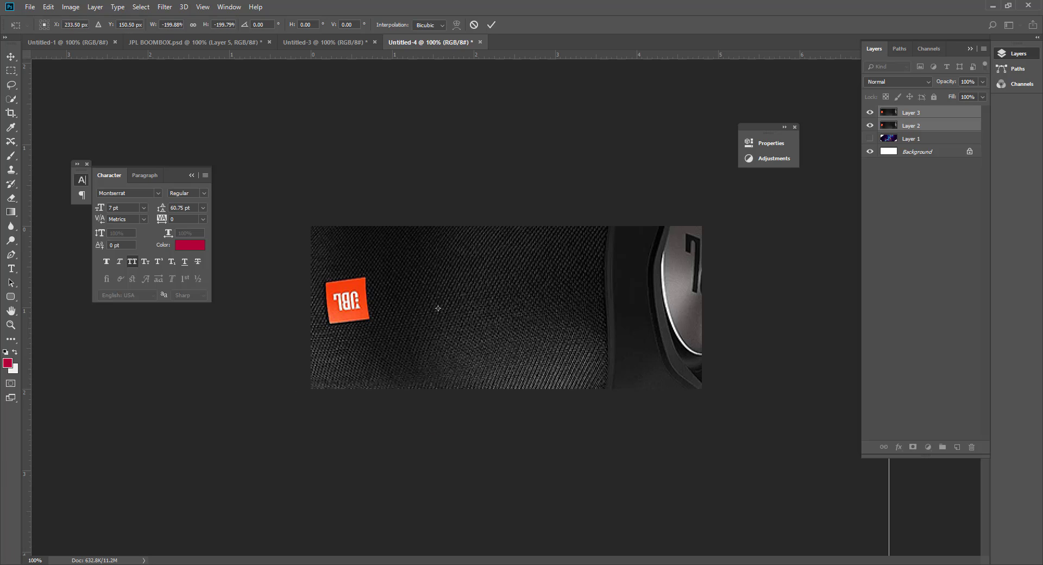
pyautogui.hotkey('ctrl', 'z')
pyautogui.press('super+space')
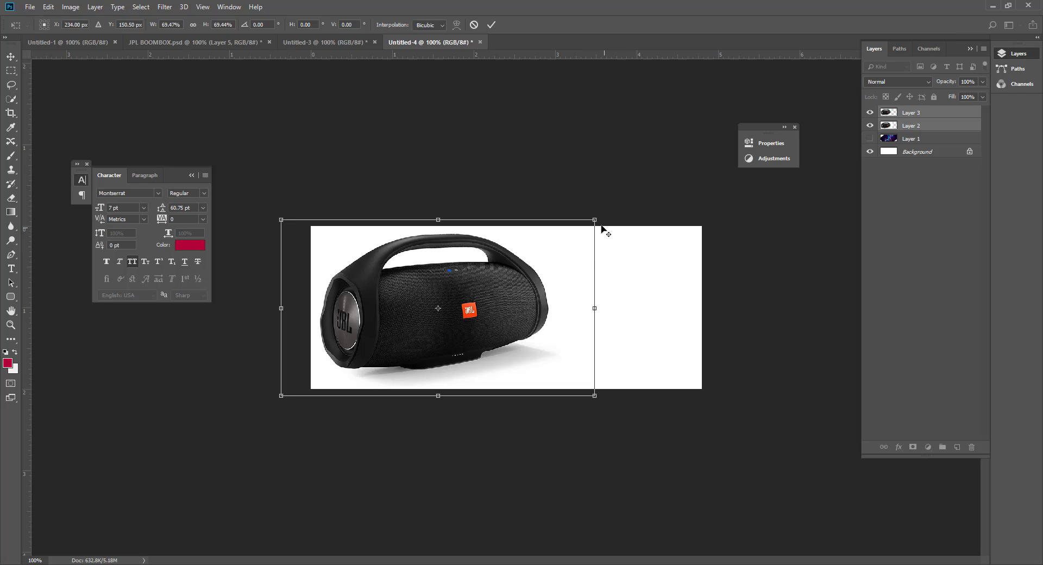
# Step: Shrink both speaker layers further until they fit within the banner's height, nudge them vertically, and apply the transform
pyautogui.moveTo(593, 223); pyautogui.dragTo(583, 243)
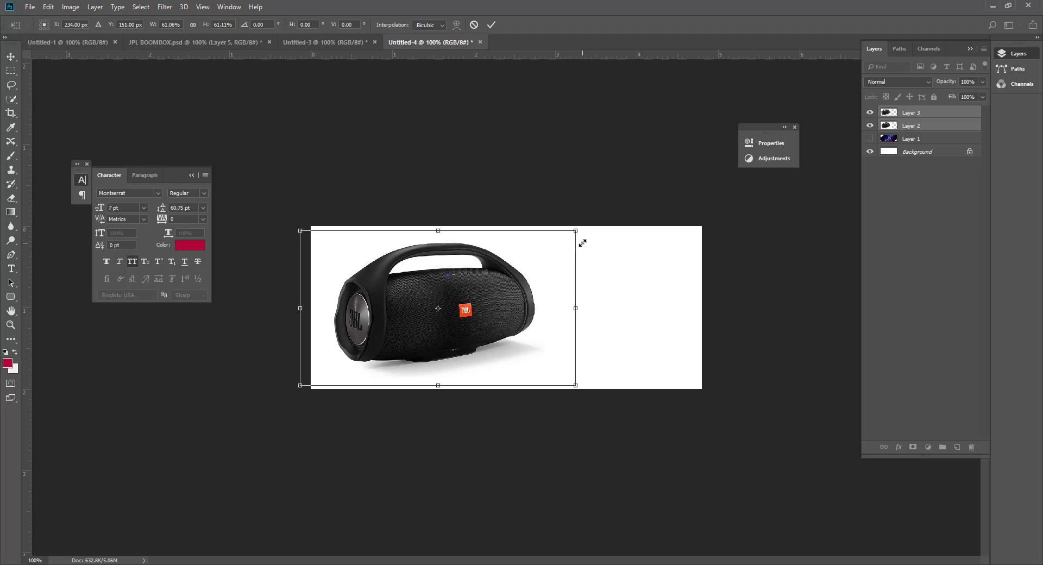
pyautogui.press('Down')
pyautogui.press('Down')
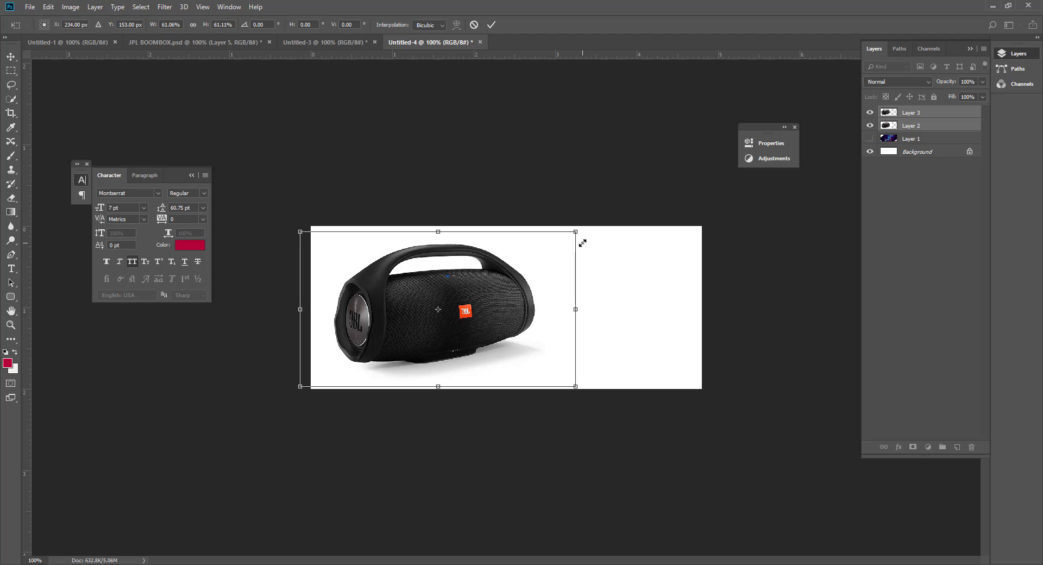
pyautogui.press('Up')
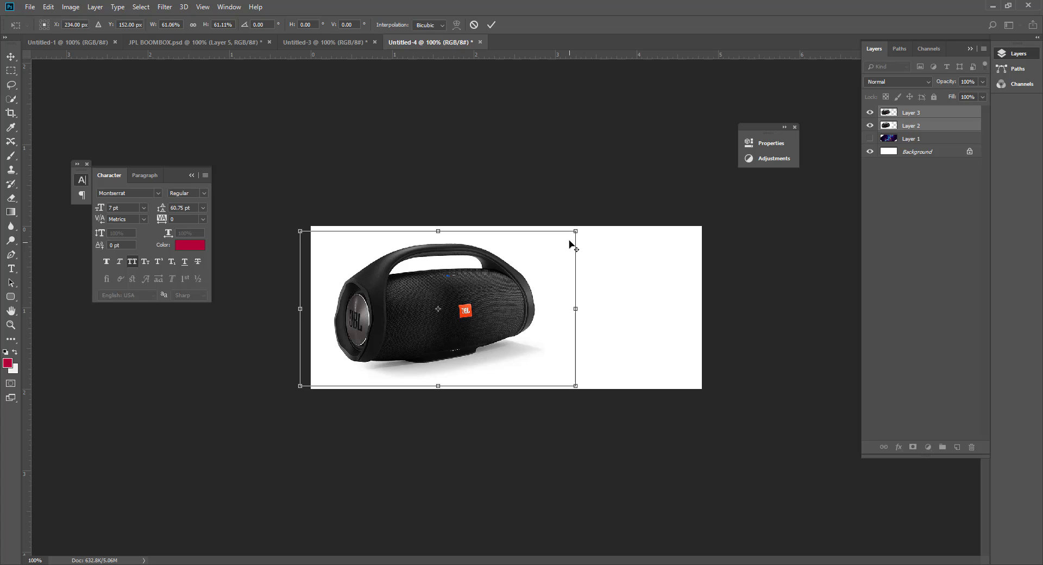
pyautogui.moveTo(575, 231); pyautogui.dragTo(566, 240)
pyautogui.press('Return')
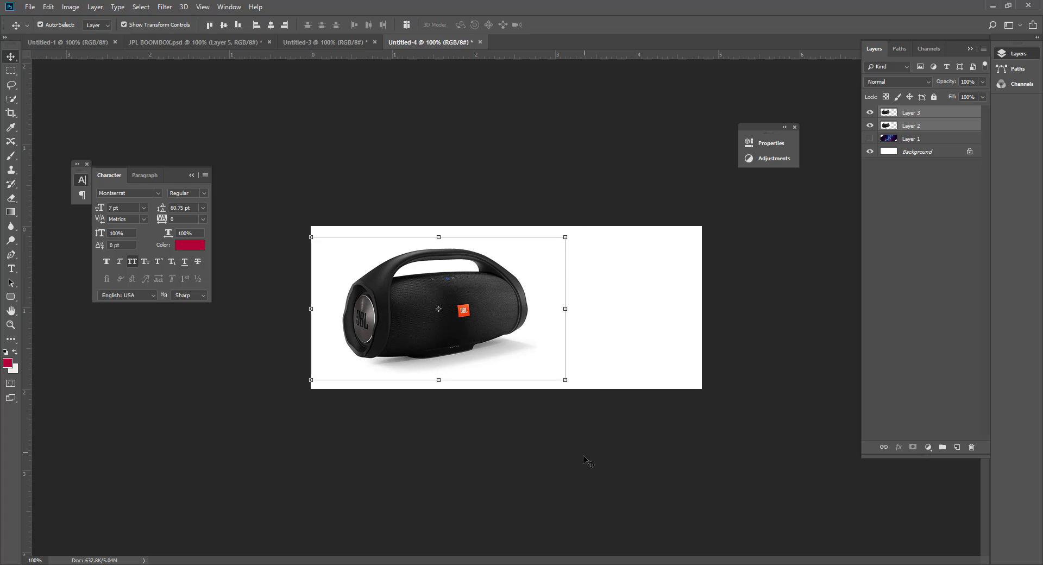
# Step: Toggle the visibility of Layer 3 and Layer 2 to compare the cut-out speaker with the original photo
pyautogui.click(524, 373)
pyautogui.click(497, 298)
pyautogui.click(574, 448)
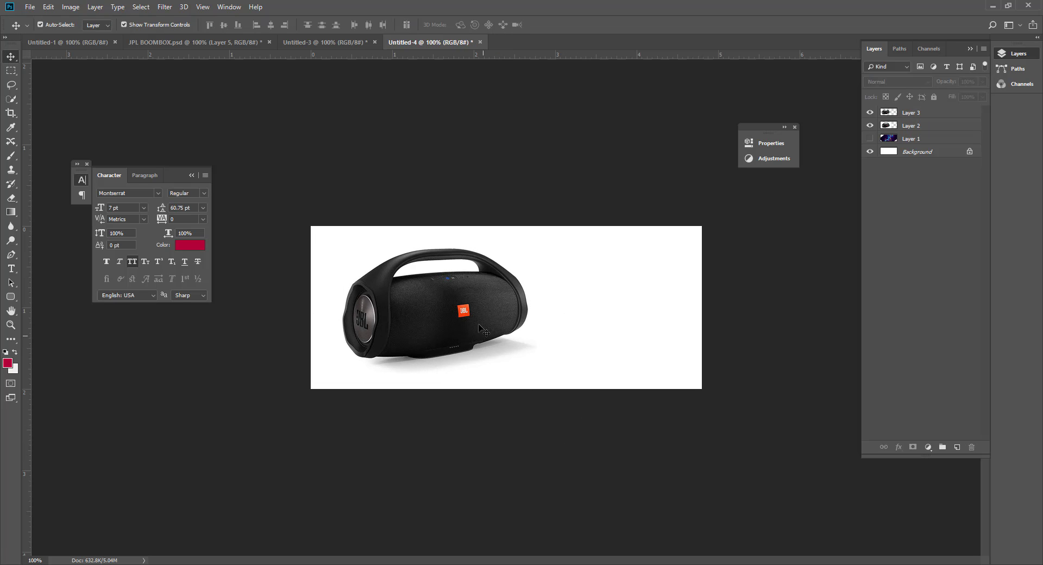
pyautogui.click(871, 112)
pyautogui.click(870, 126)
pyautogui.click(870, 126)
# Step: Convert the Background to a regular layer with the default name Layer 0 and fill it with the crimson swatch color
pyautogui.doubleClick(928, 154)
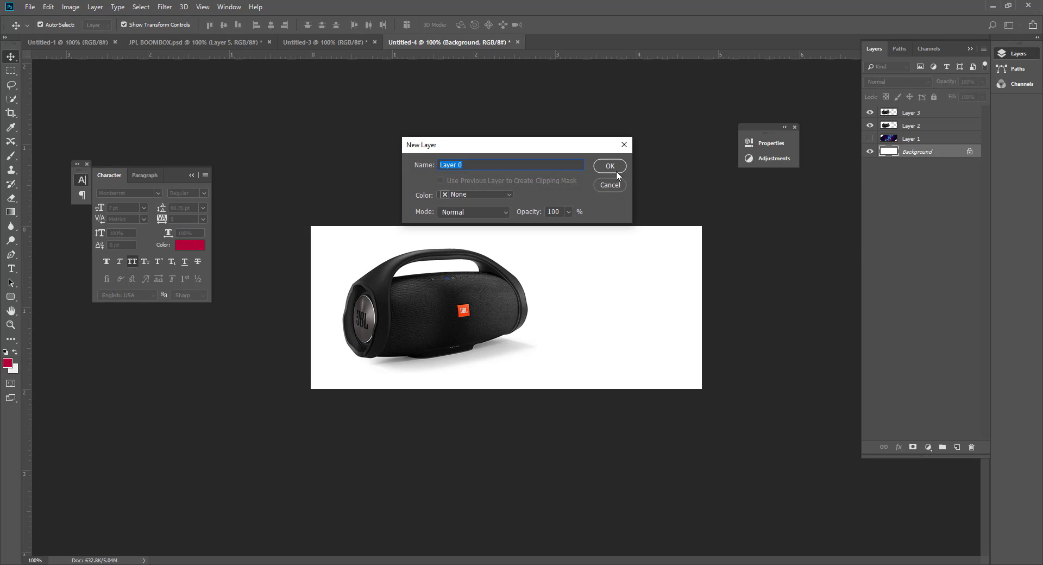
pyautogui.click(614, 169)
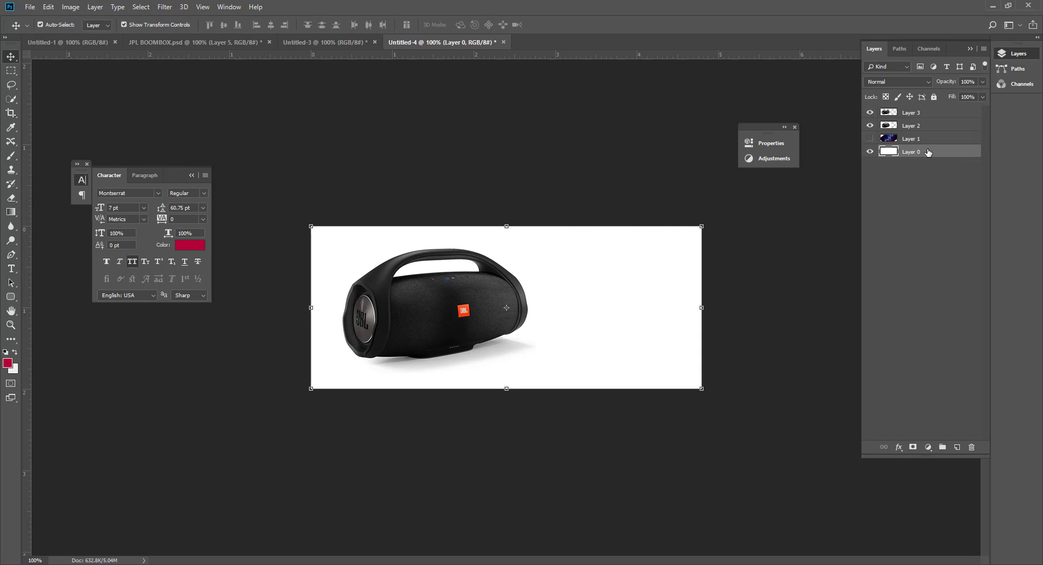
pyautogui.click(16, 352)
pyautogui.hotkey('ctrl', 'BackSpace')
pyautogui.click(432, 451)
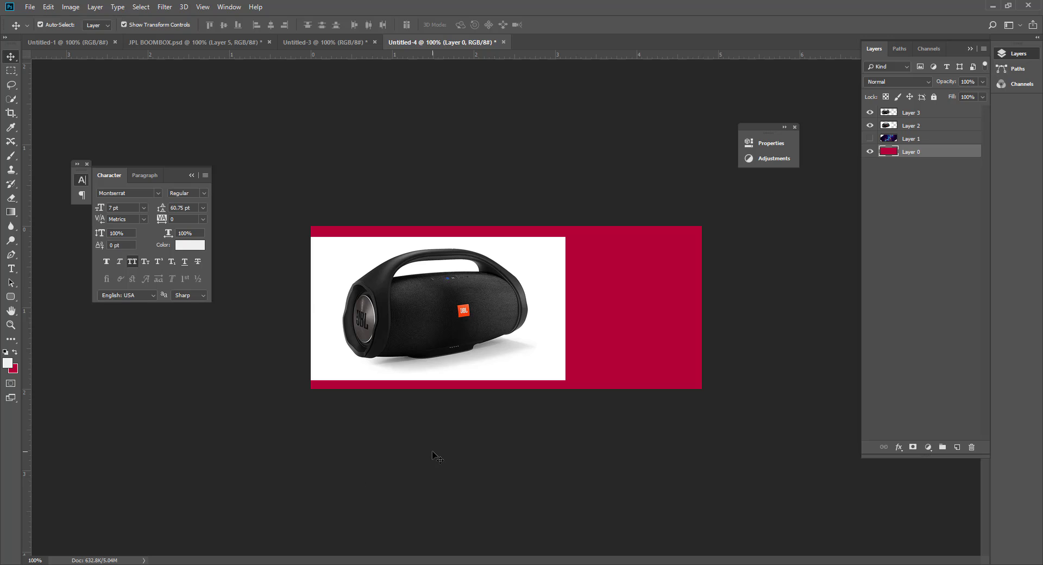
# Step: Hide Layer 3 and set the blend mode of Layer 2, the original speaker photo, to Multiply
pyautogui.click(550, 285)
pyautogui.click(870, 112)
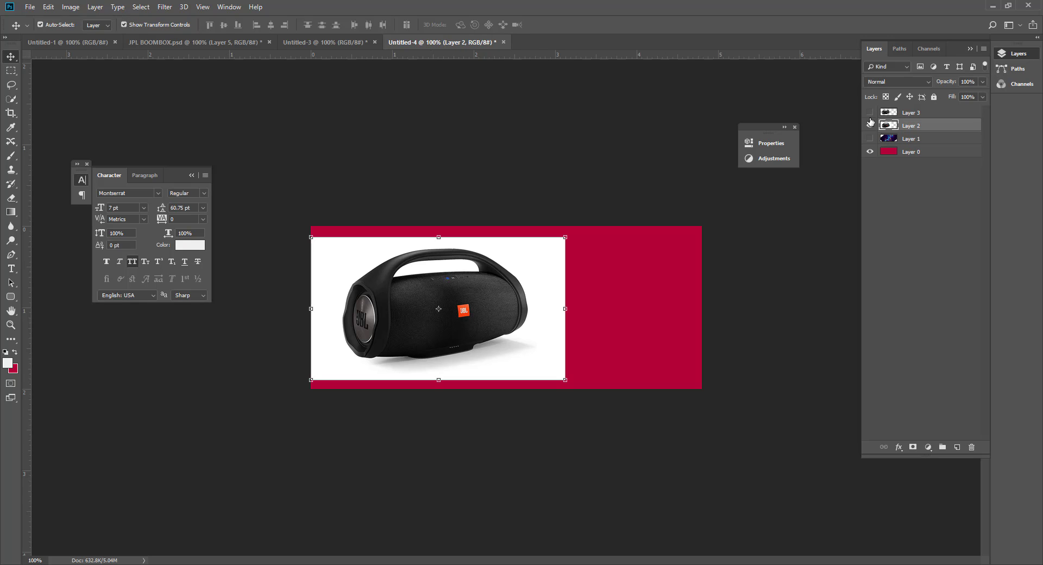
pyautogui.click(782, 303)
pyautogui.click(549, 274)
pyautogui.click(899, 81)
pyautogui.click(883, 125)
pyautogui.click(779, 325)
pyautogui.click(466, 309)
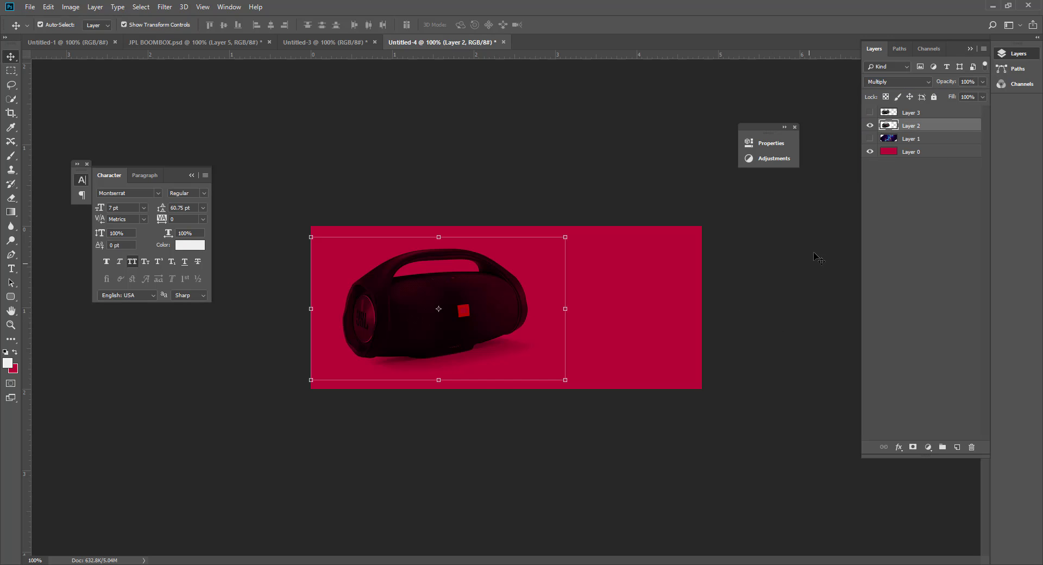
# Step: Show Layer 3 again so the cut-out speaker sits over the multiplied photo and its shadow
pyautogui.click(870, 112)
pyautogui.click(762, 356)
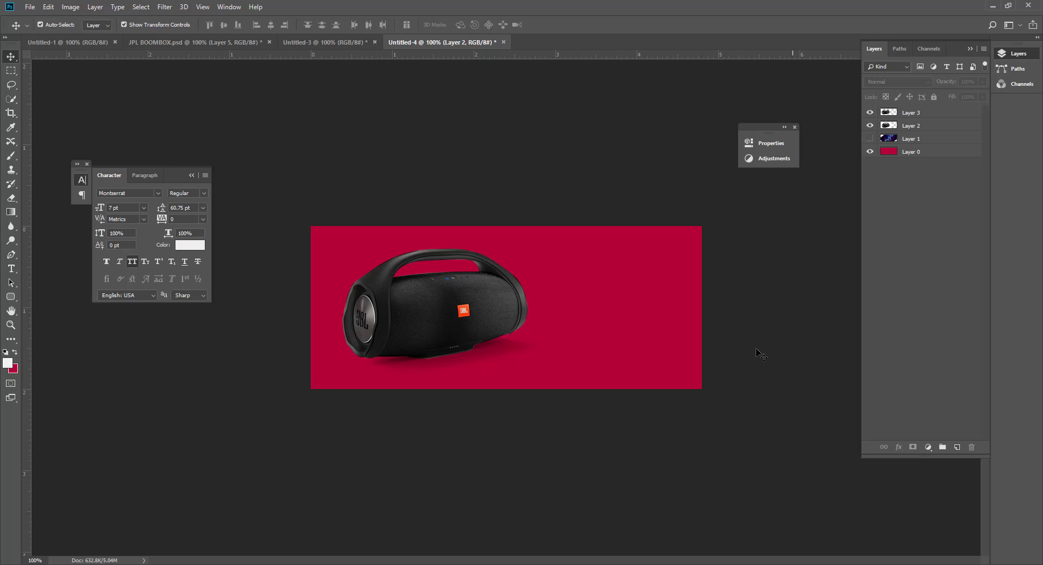
pyautogui.click(436, 300)
pyautogui.click(708, 460)
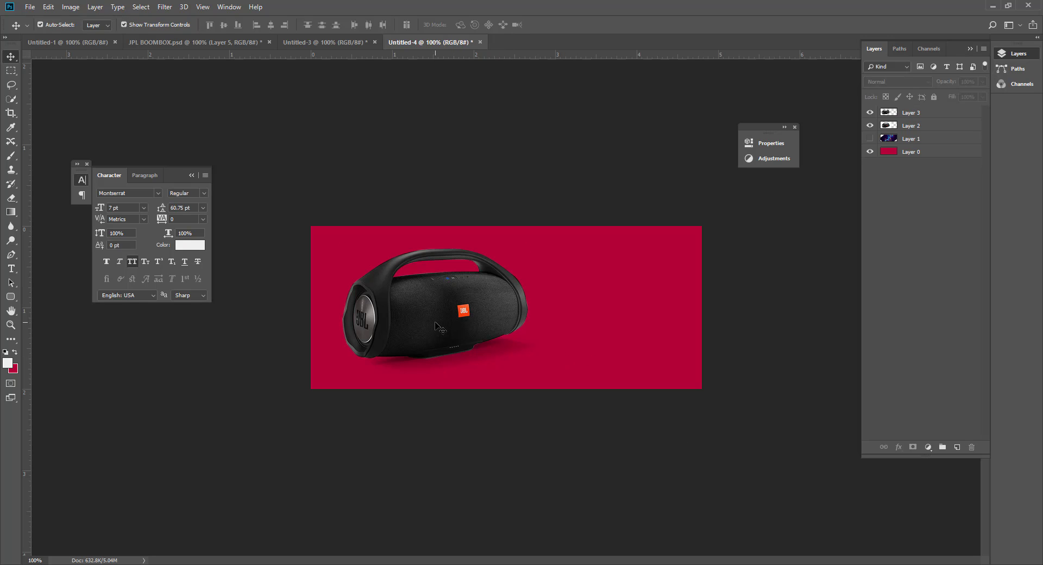
# Step: Make Layer 1 with the neon wave artwork visible behind the speaker and select it
pyautogui.click(916, 139)
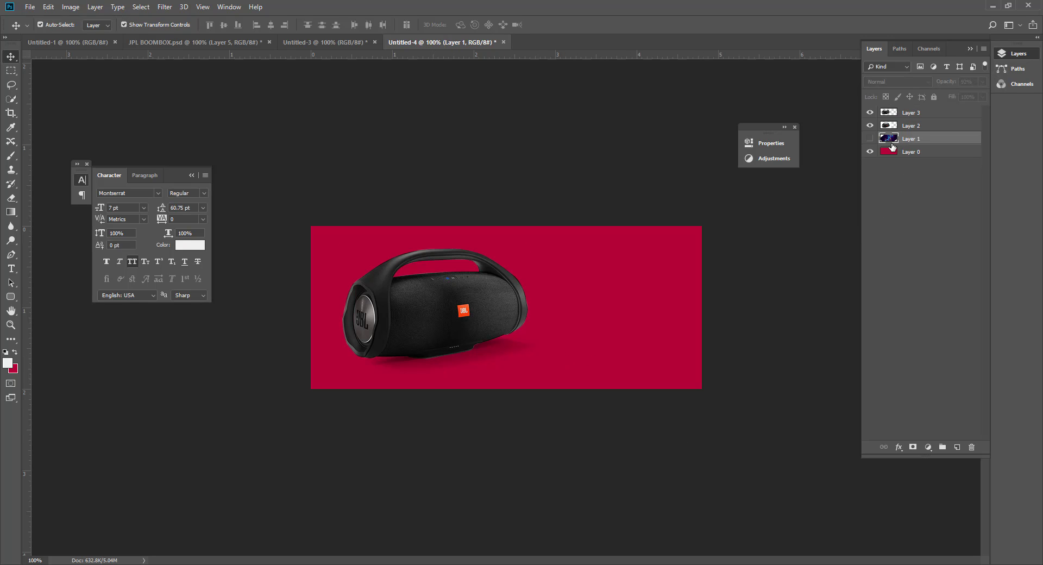
pyautogui.click(870, 139)
pyautogui.click(796, 373)
pyautogui.click(657, 317)
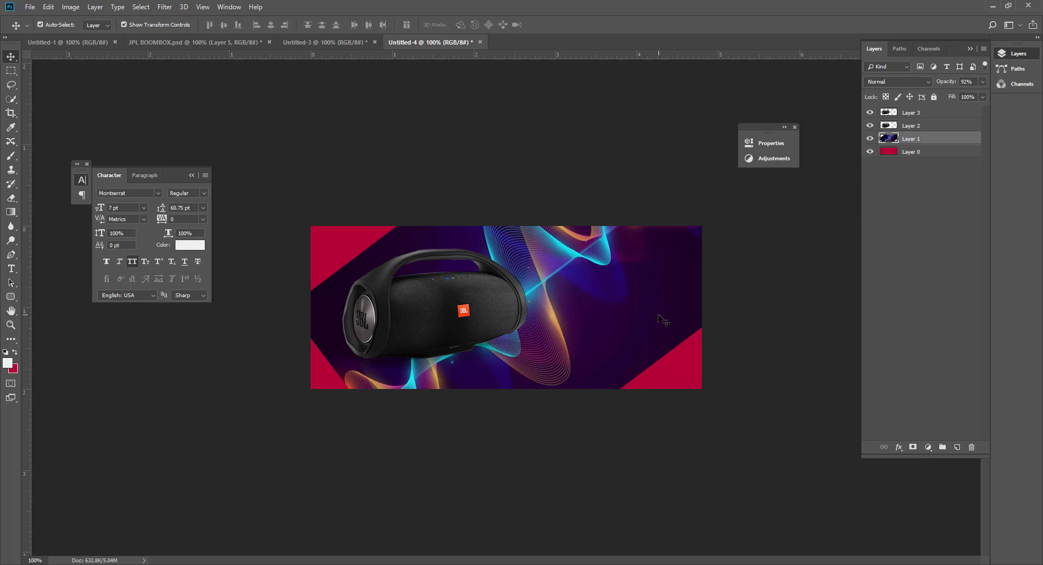
# Step: Flip the neon wave artwork on Layer 1 horizontally and move it left behind the speaker
pyautogui.hotkey('ctrl', 't')
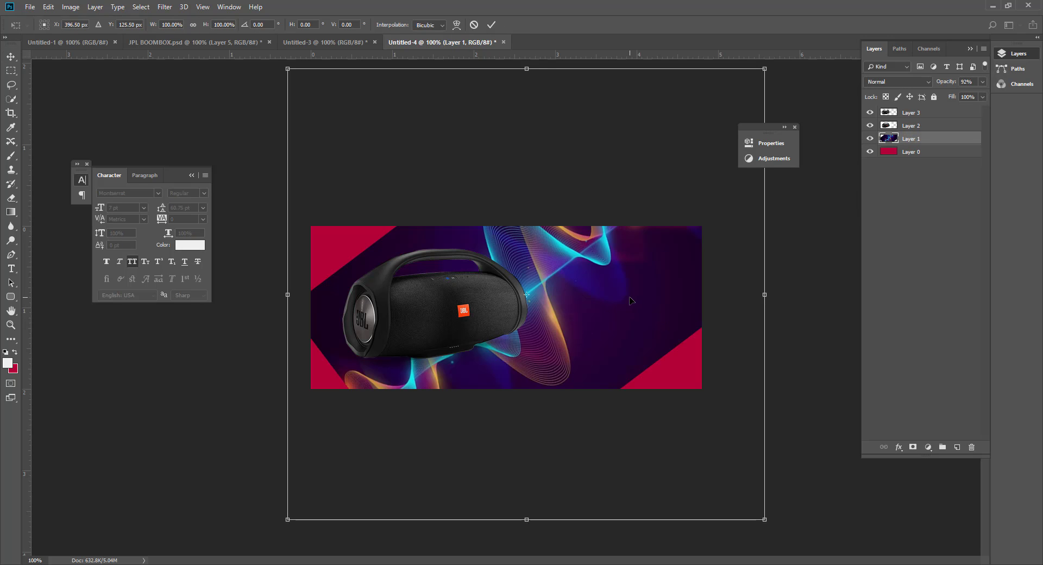
pyautogui.rightClick(631, 299)
pyautogui.click(674, 433)
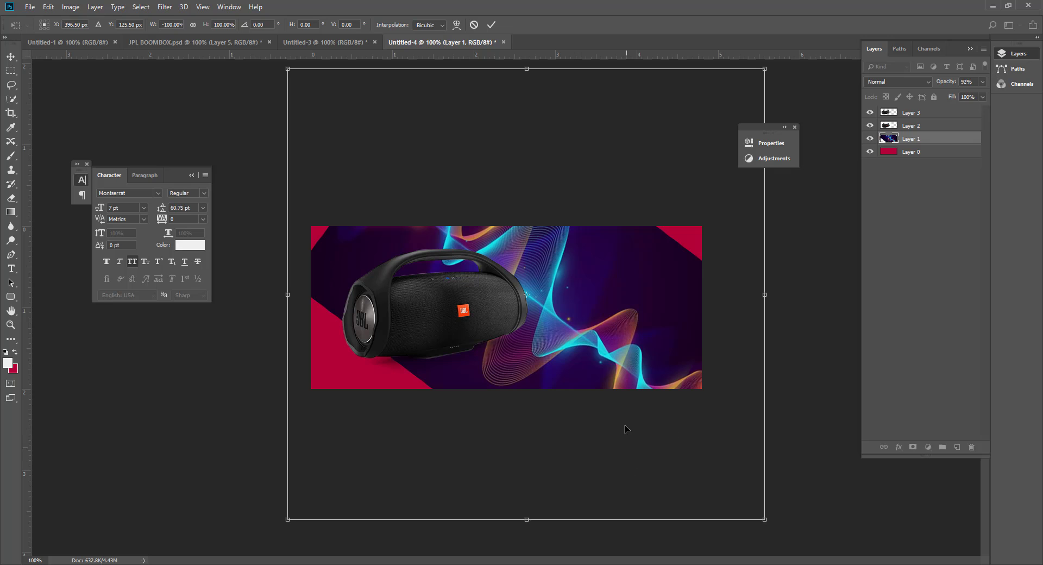
pyautogui.moveTo(637, 369); pyautogui.dragTo(520, 375)
pyautogui.press('Return')
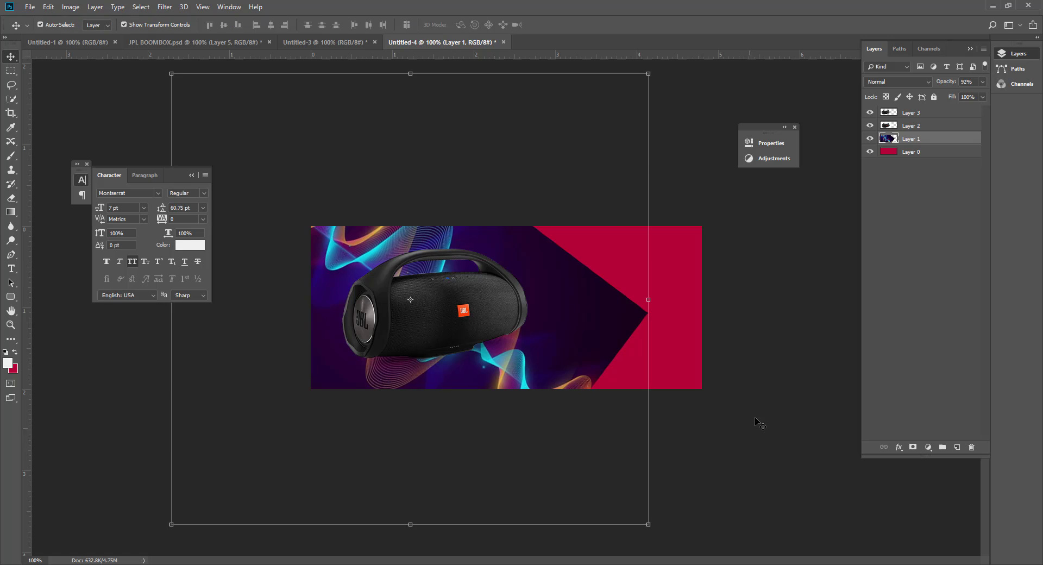
# Step: Set the blend mode of Layer 1, the neon wave artwork, to Lighten
pyautogui.click(910, 85)
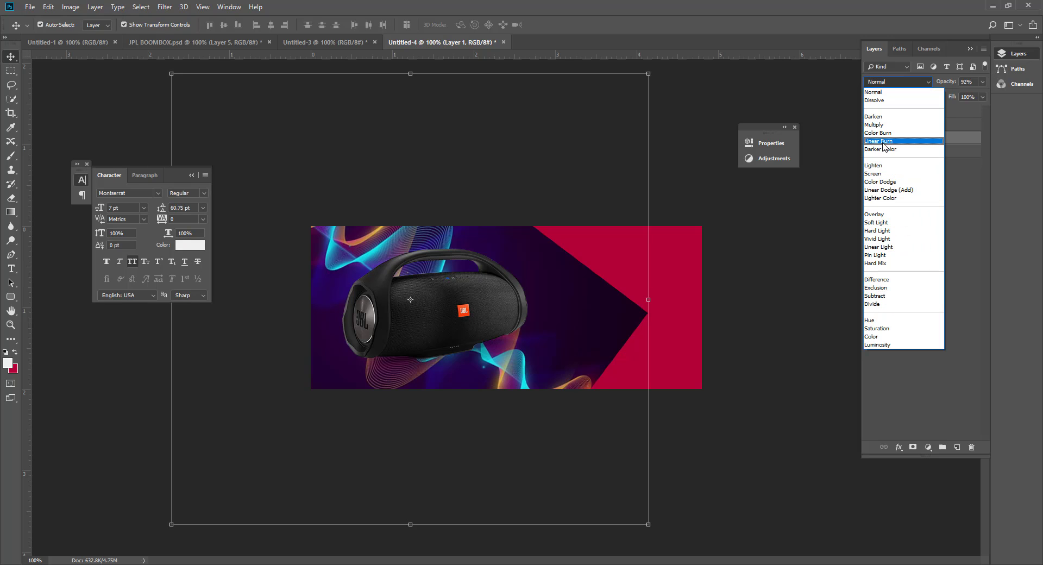
pyautogui.click(882, 166)
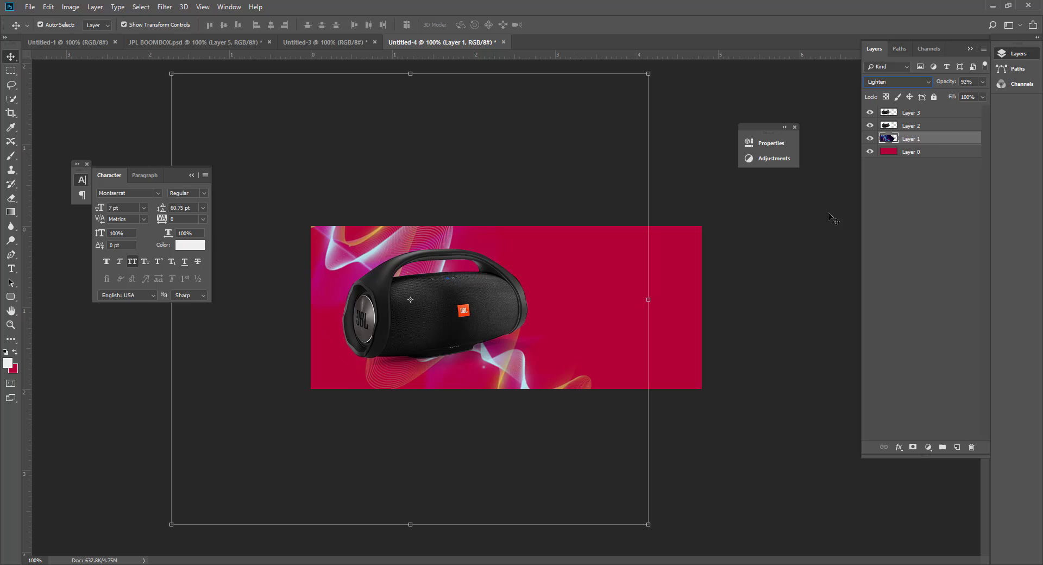
pyautogui.click(752, 368)
pyautogui.click(516, 365)
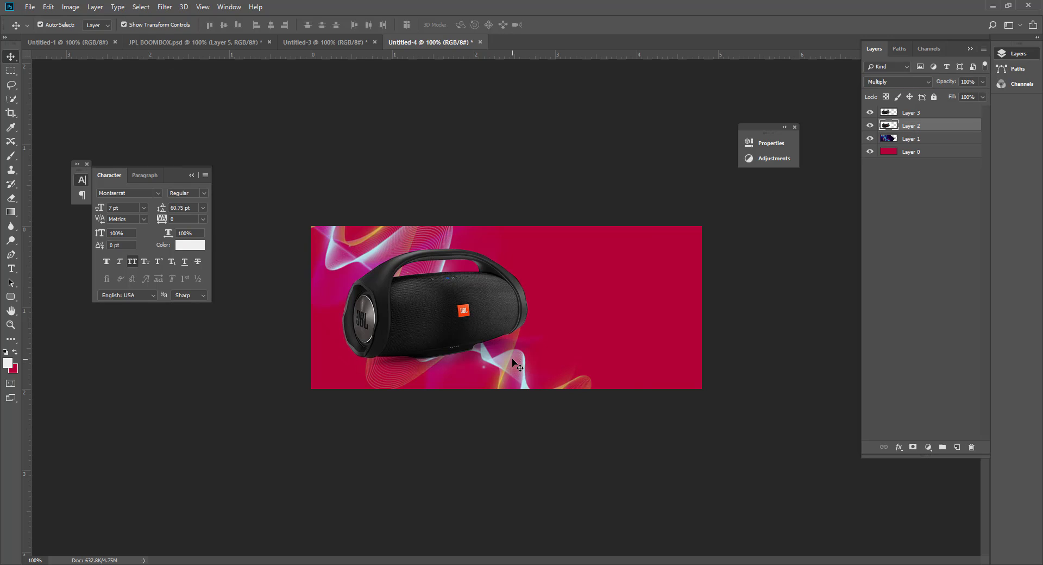
# Step: Flip the neon wave artwork on Layer 1 horizontally
pyautogui.click(602, 461)
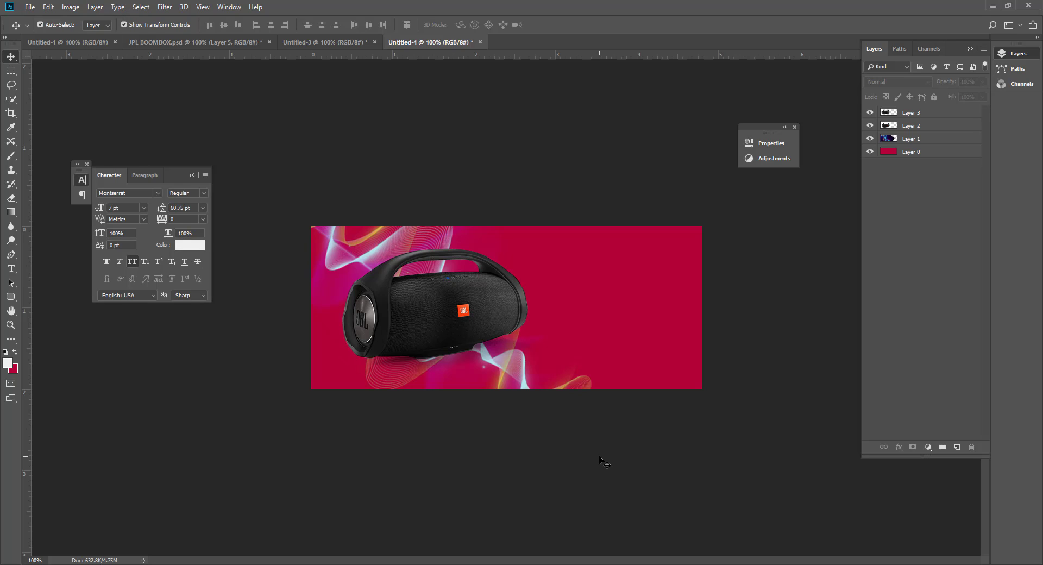
pyautogui.click(523, 370)
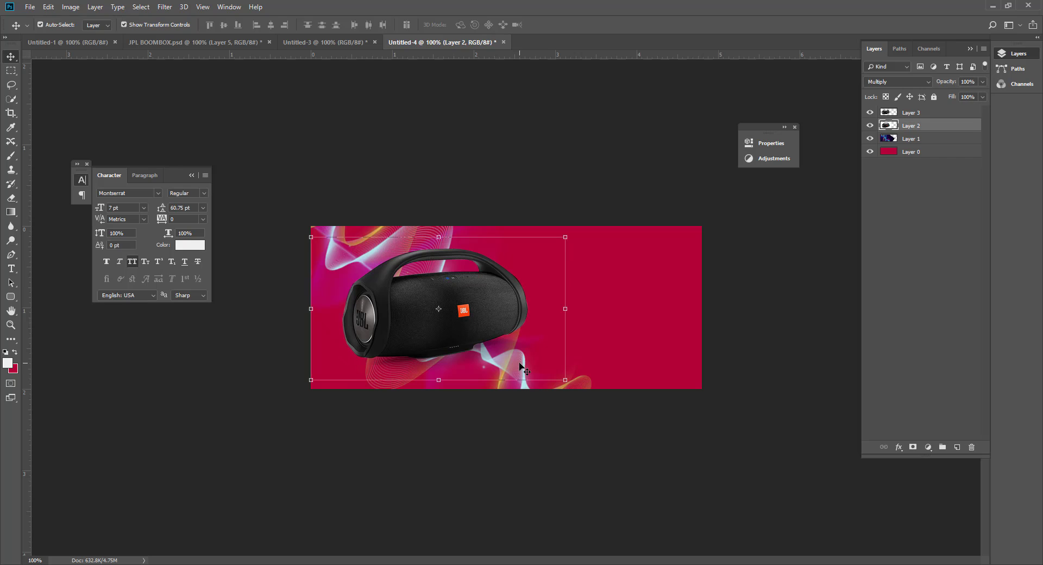
pyautogui.click(905, 139)
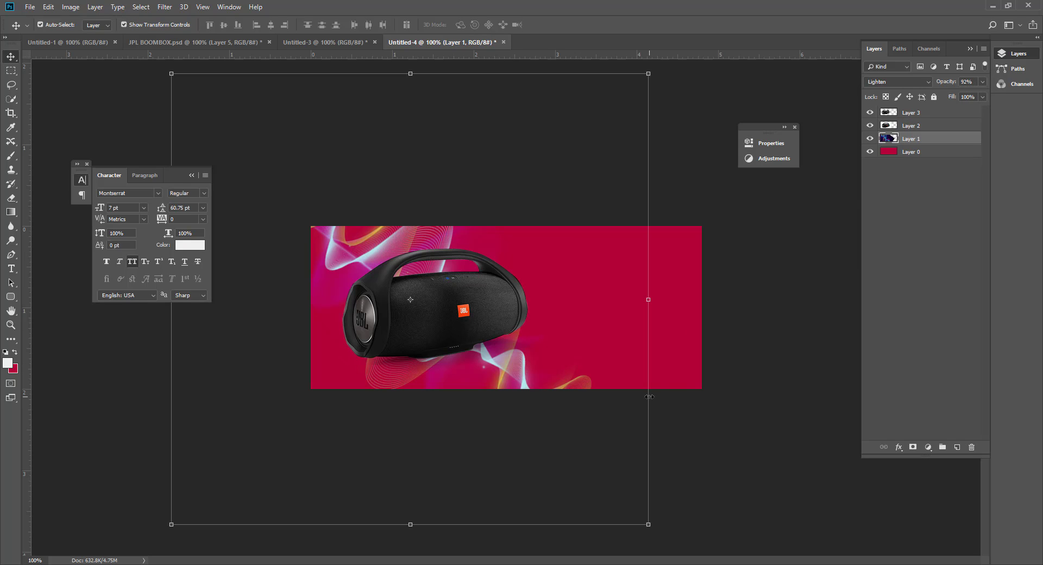
pyautogui.hotkey('ctrl', 't')
pyautogui.rightClick(509, 360)
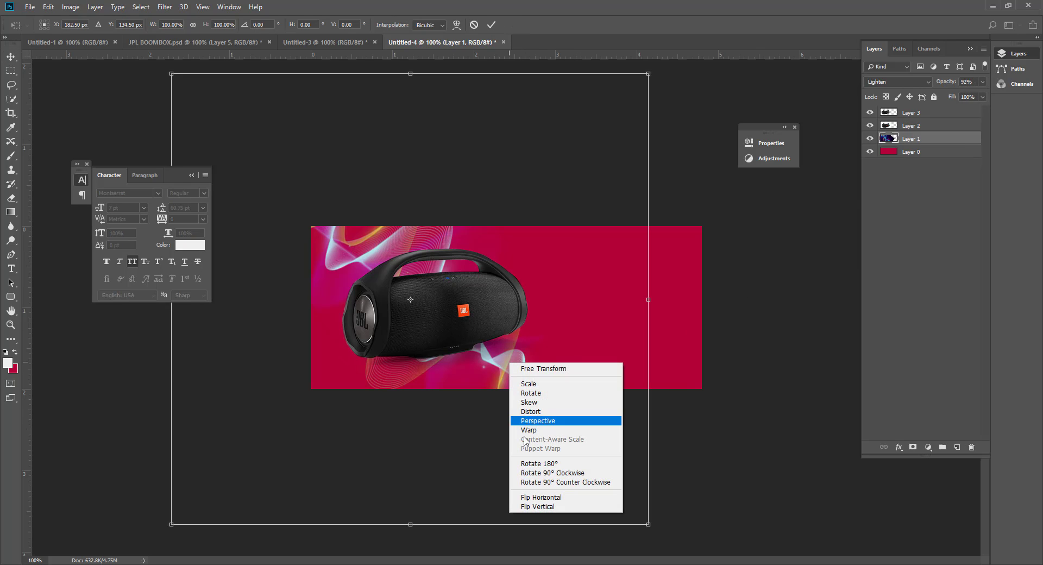
pyautogui.click(542, 496)
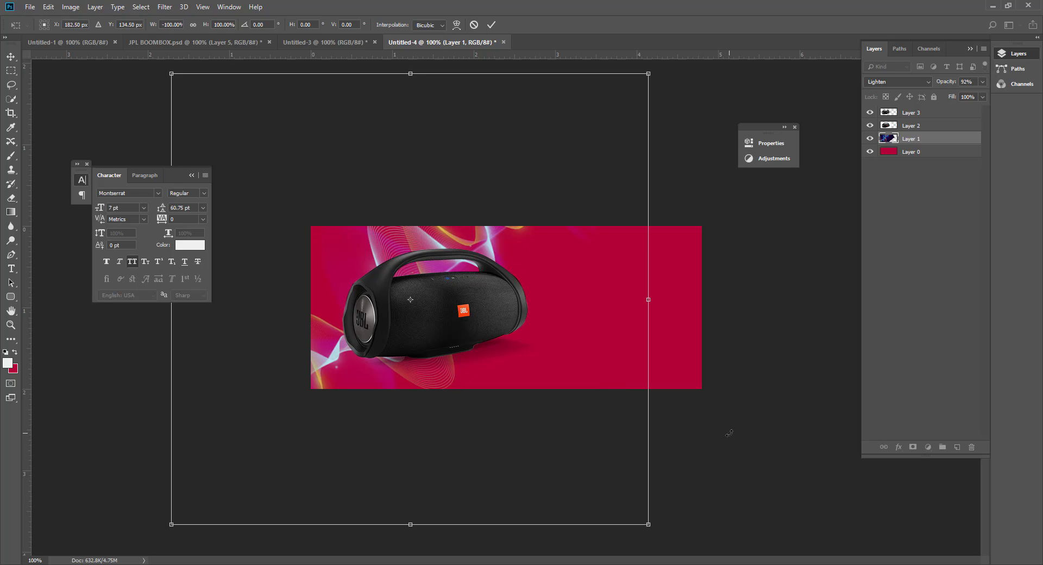
pyautogui.press('Return')
pyautogui.click(701, 451)
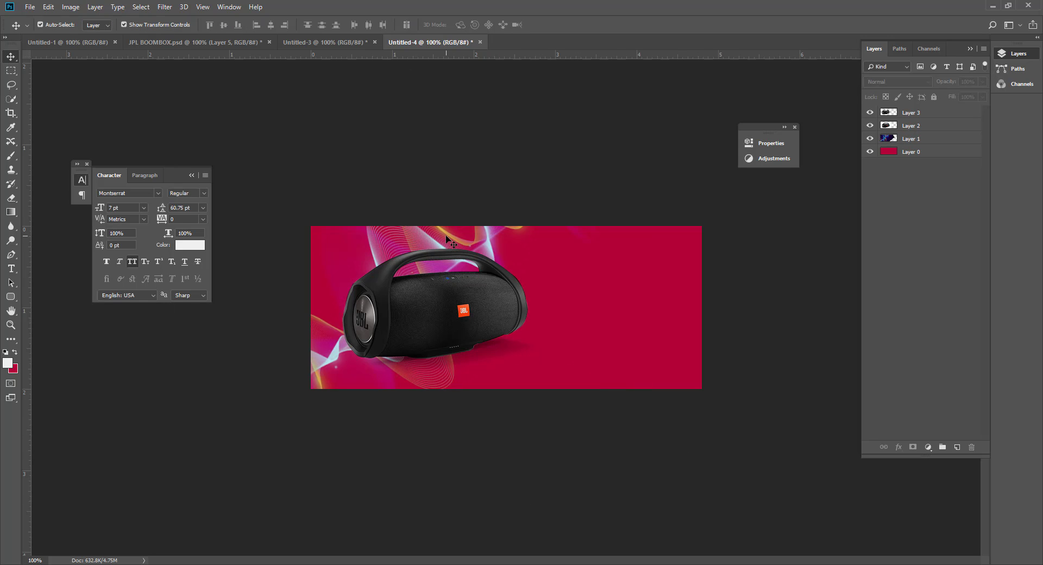
pyautogui.moveTo(428, 240); pyautogui.dragTo(542, 239)
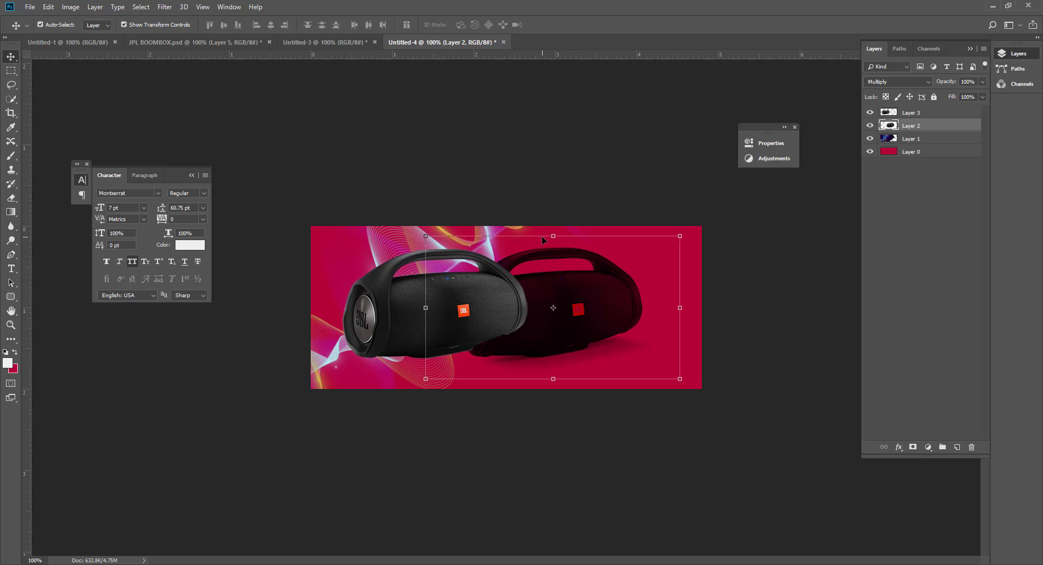
pyautogui.hotkey('ctrl', 'z')
pyautogui.click(622, 435)
# Step: Move the neon wave artwork on Layer 1 horizontally to the right side of the banner
pyautogui.click(904, 138)
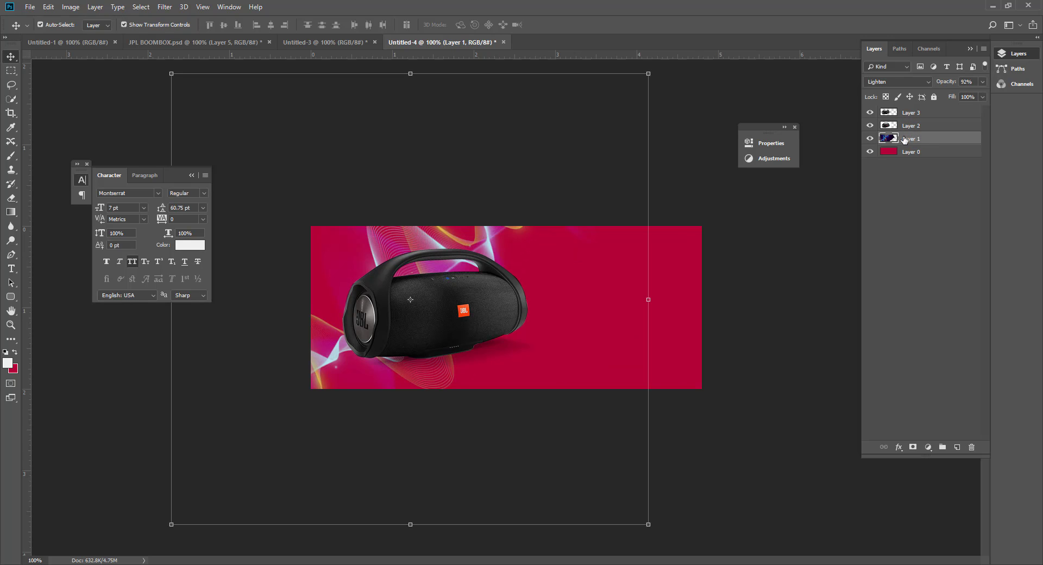
pyautogui.hotkey('shift', 'Right')
pyautogui.hotkey('shift', 'Right')
pyautogui.hotkey('shift', 'Right')
pyautogui.hotkey('shift', 'Right')
pyautogui.hotkey('shift', 'Right')
pyautogui.hotkey('shift', 'Right')
pyautogui.hotkey('shift', 'Right')
pyautogui.hotkey('shift', 'Right')
pyautogui.hotkey('shift', 'Right')
pyautogui.hotkey('shift', 'Right')
pyautogui.hotkey('shift', 'Right')
pyautogui.hotkey('shift', 'Right')
pyautogui.hotkey('shift', 'Right')
pyautogui.hotkey('shift', 'Right')
pyautogui.hotkey('shift', 'Right')
pyautogui.hotkey('shift', 'Right')
pyautogui.hotkey('shift', 'Right')
pyautogui.hotkey('shift', 'Right')
pyautogui.hotkey('shift', 'Right')
pyautogui.hotkey('shift', 'Right')
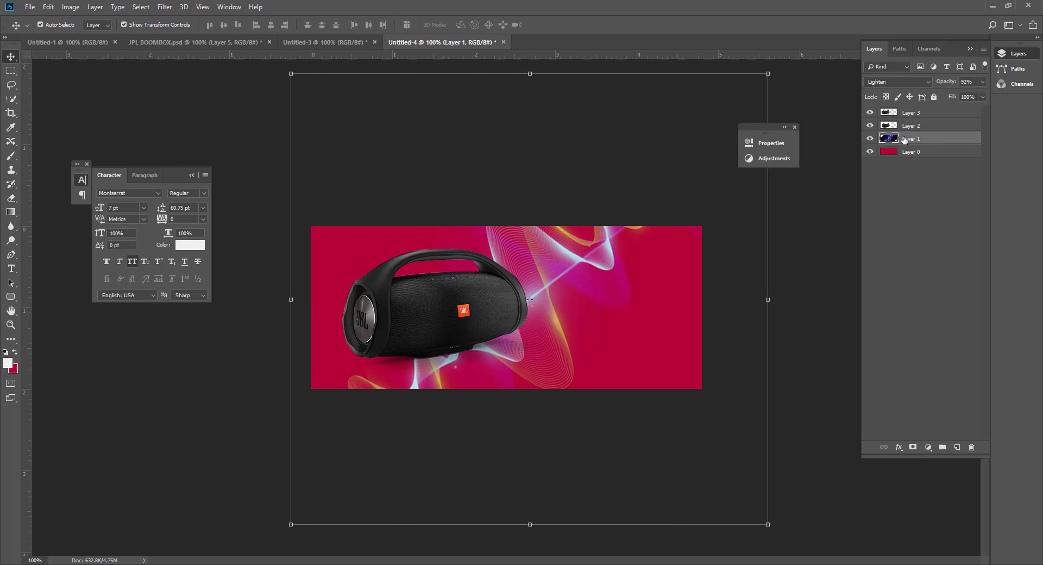
pyautogui.hotkey('shift', 'Right')
pyautogui.hotkey('shift', 'Right')
pyautogui.hotkey('shift', 'Right')
pyautogui.hotkey('shift', 'Right')
pyautogui.hotkey('shift', 'Right')
pyautogui.hotkey('shift', 'Right')
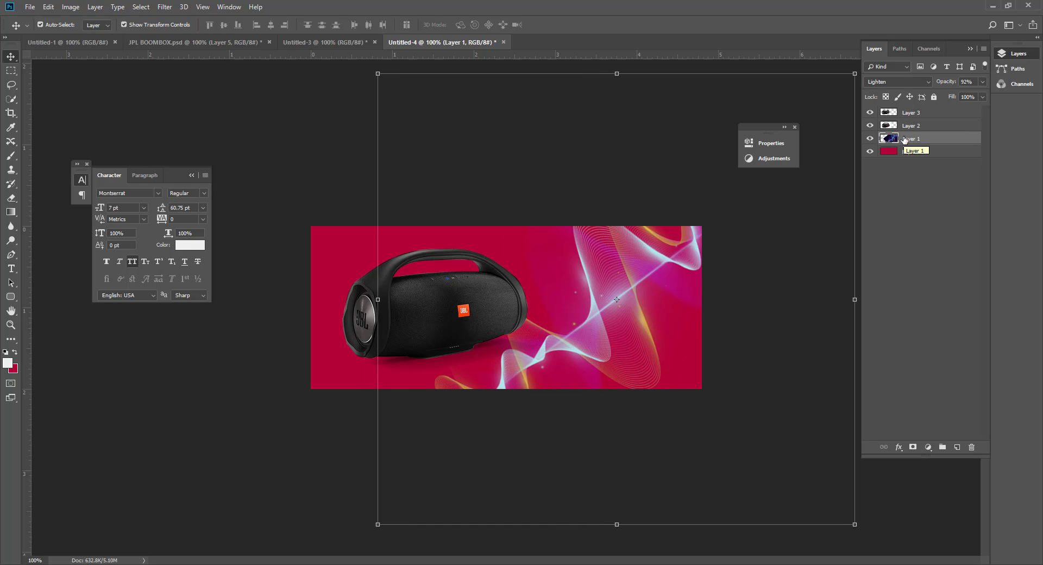
pyautogui.hotkey('shift', 'Right')
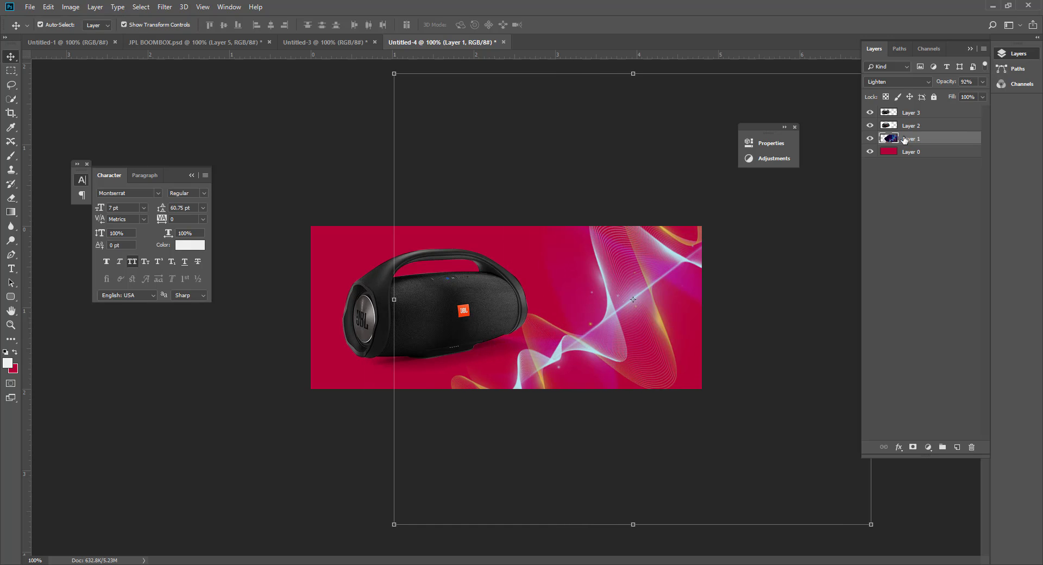
pyautogui.click(659, 431)
# Step: Flip the cut-out speaker on Layer 3 and its multiplied photo on Layer 2 together horizontally
pyautogui.click(429, 288)
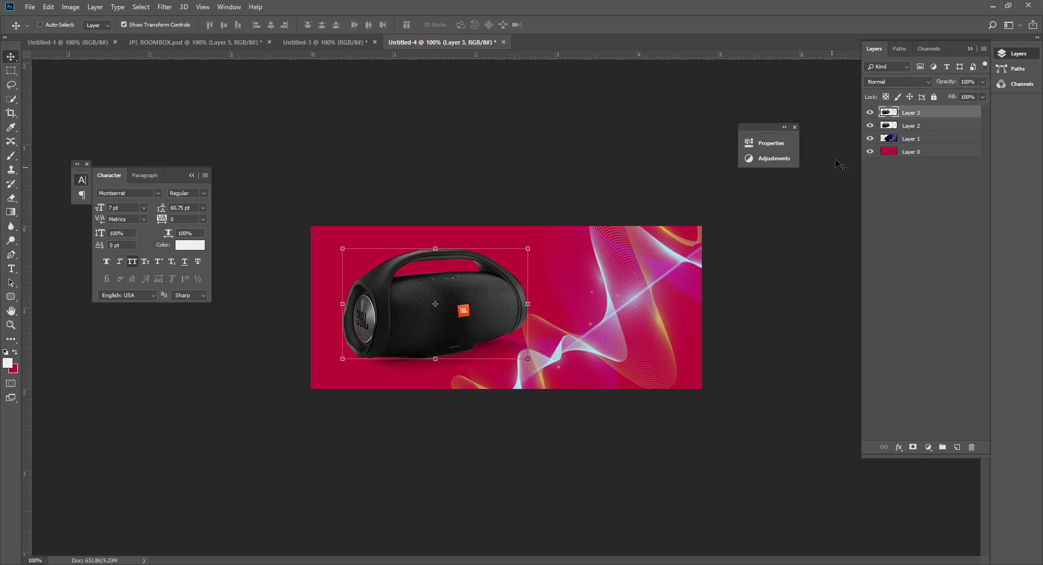
pyautogui.keyDown('ctrl'); pyautogui.click(919, 127); pyautogui.keyUp('ctrl')
pyautogui.hotkey('ctrl', 't')
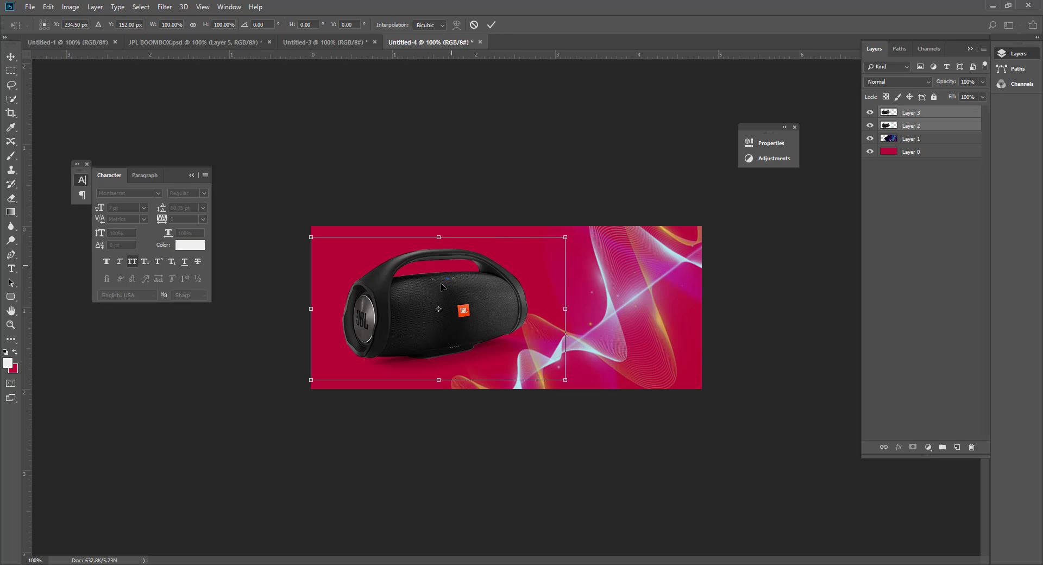
pyautogui.rightClick(431, 302)
pyautogui.click(457, 433)
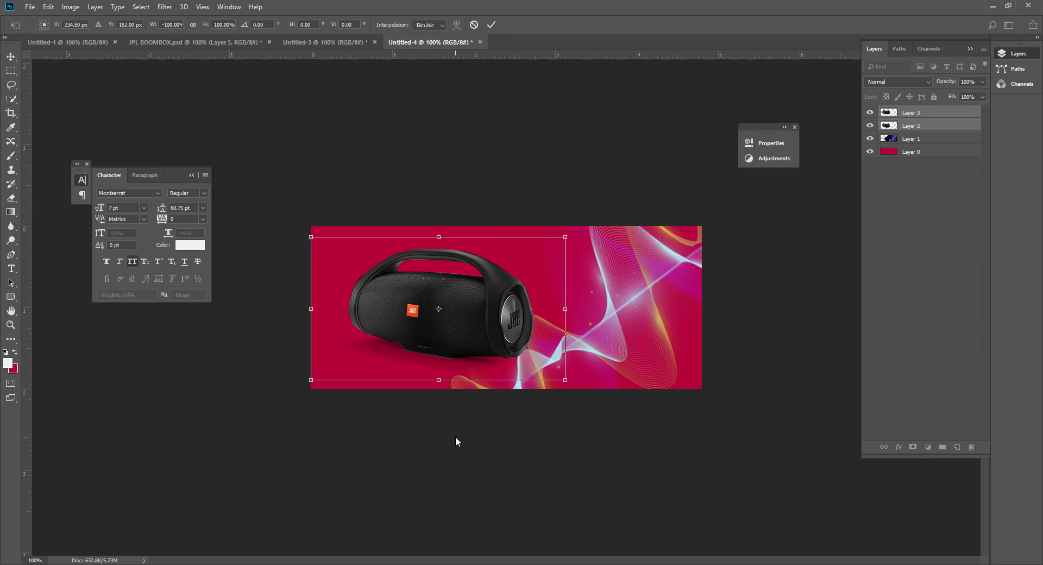
# Step: Move the flipped speaker and its shadow photo right over the wave artwork, to X 514.50 px
pyautogui.hotkey('shift', 'Right')
pyautogui.hotkey('shift', 'Right')
pyautogui.hotkey('shift', 'Right')
pyautogui.hotkey('shift', 'Right')
pyautogui.hotkey('shift', 'Right')
pyautogui.hotkey('shift', 'Right')
pyautogui.hotkey('shift', 'Right')
pyautogui.hotkey('shift', 'Right')
pyautogui.hotkey('shift', 'Right')
pyautogui.hotkey('shift', 'Right')
pyautogui.hotkey('shift', 'Right')
pyautogui.hotkey('shift', 'Right')
pyautogui.hotkey('shift', 'Right')
pyautogui.hotkey('shift', 'Right')
pyautogui.hotkey('shift', 'Right')
pyautogui.hotkey('shift', 'Right')
pyautogui.hotkey('shift', 'Right')
pyautogui.hotkey('shift', 'Right')
pyautogui.hotkey('shift', 'Right')
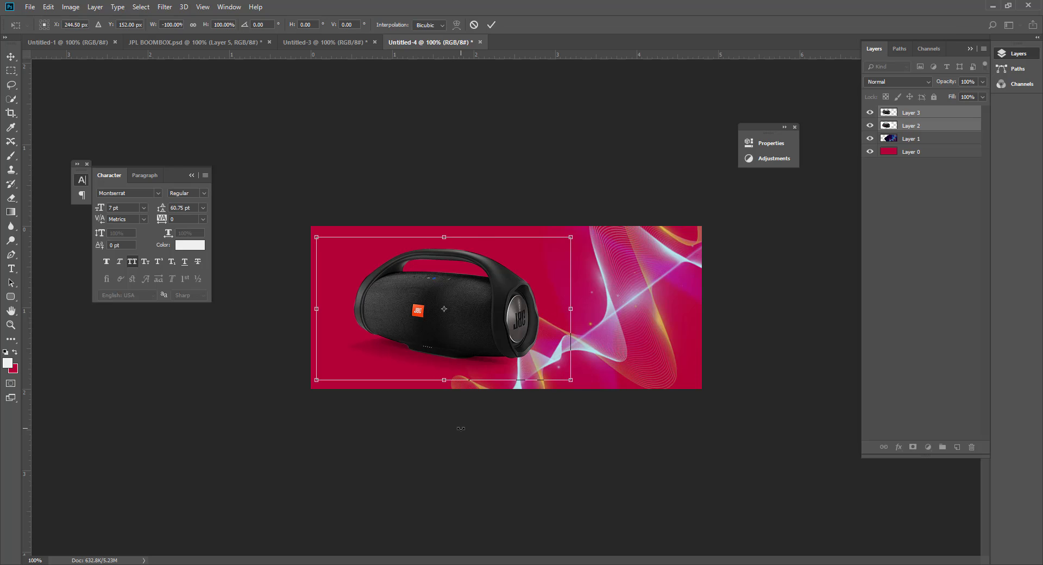
pyautogui.hotkey('shift', 'Right')
pyautogui.hotkey('shift', 'Right')
pyautogui.hotkey('shift', 'Right')
pyautogui.hotkey('shift', 'Right')
pyautogui.hotkey('shift', 'Right')
pyautogui.hotkey('shift', 'Right')
pyautogui.hotkey('shift', 'Right')
pyautogui.hotkey('shift', 'Right')
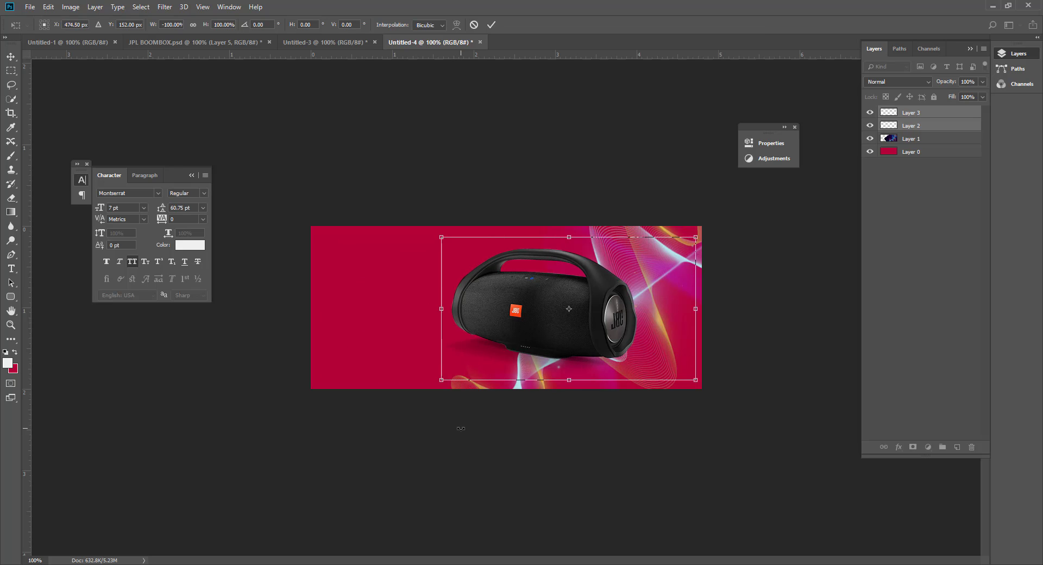
pyautogui.hotkey('shift', 'Right')
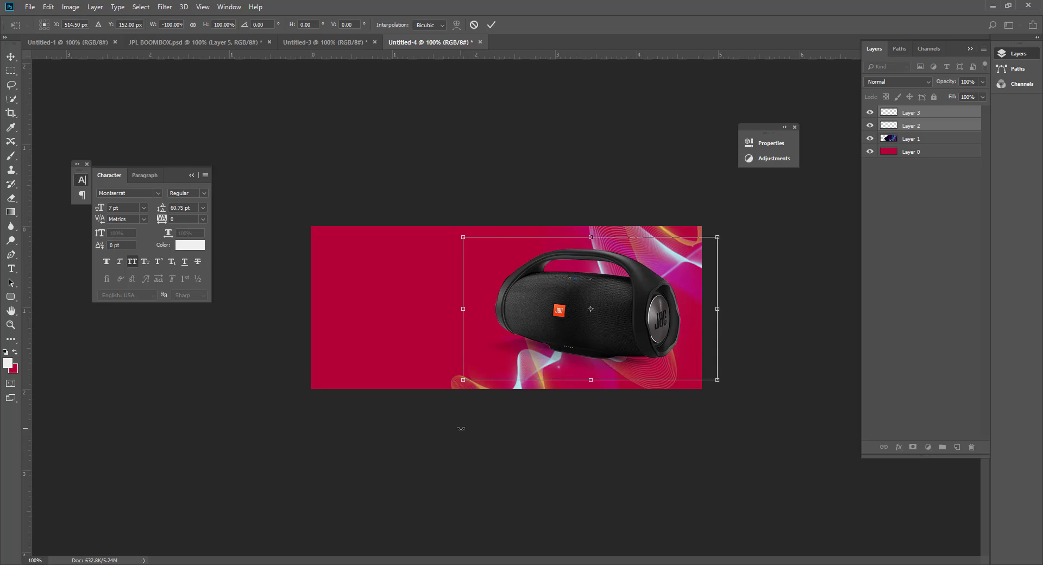
pyautogui.press('Return')
pyautogui.click(560, 503)
pyautogui.click(602, 331)
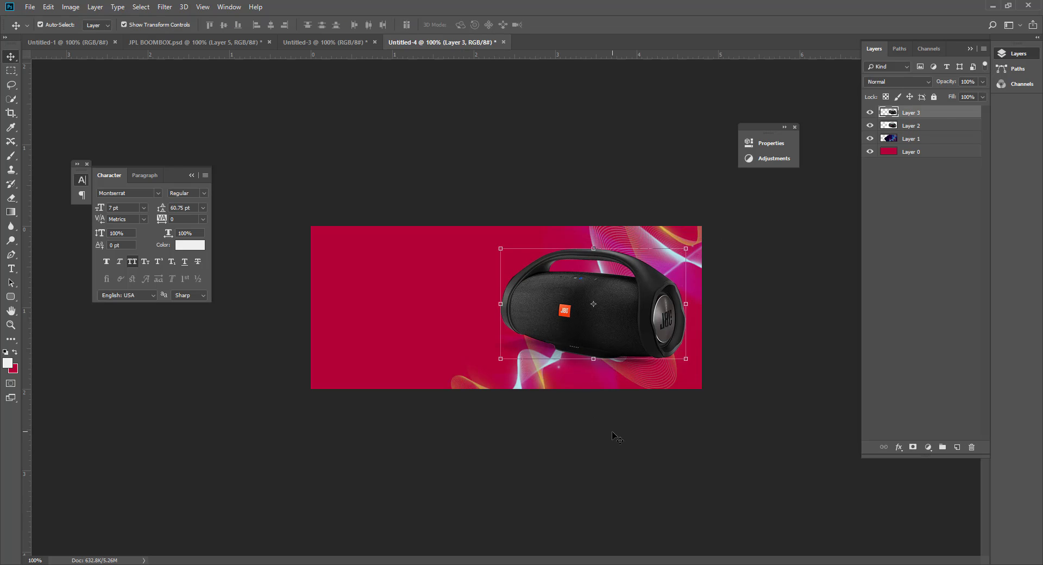
# Step: Add a new empty layer directly above Layer 1
pyautogui.click(911, 136)
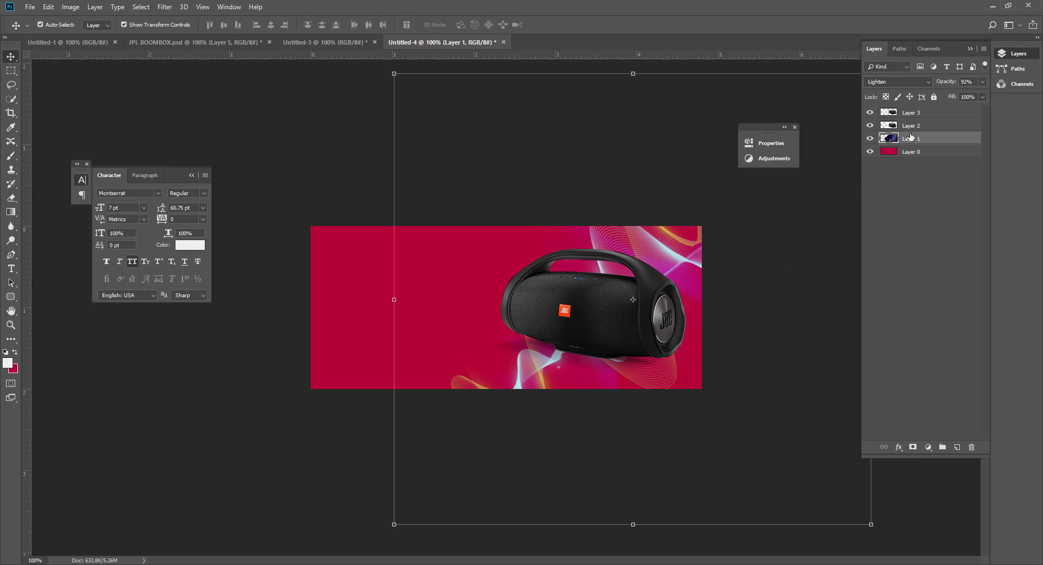
pyautogui.hotkey('ctrl', 'shift', 'n')
pyautogui.press('Return')
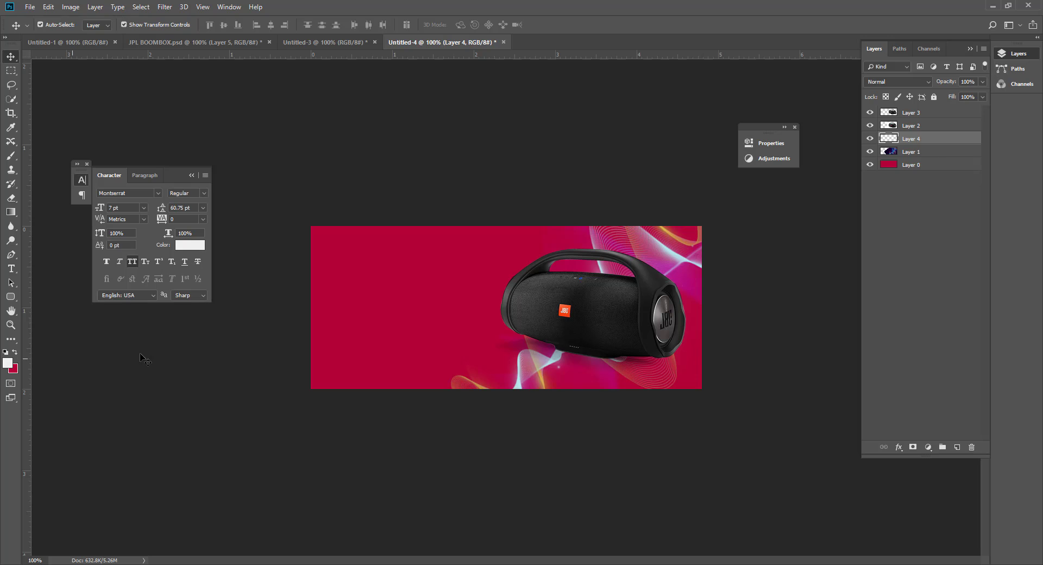
# Step: Set the foreground colour to a bright pink, #ff447d, and activate the Brush tool
pyautogui.click(8, 362)
pyautogui.click(329, 271)
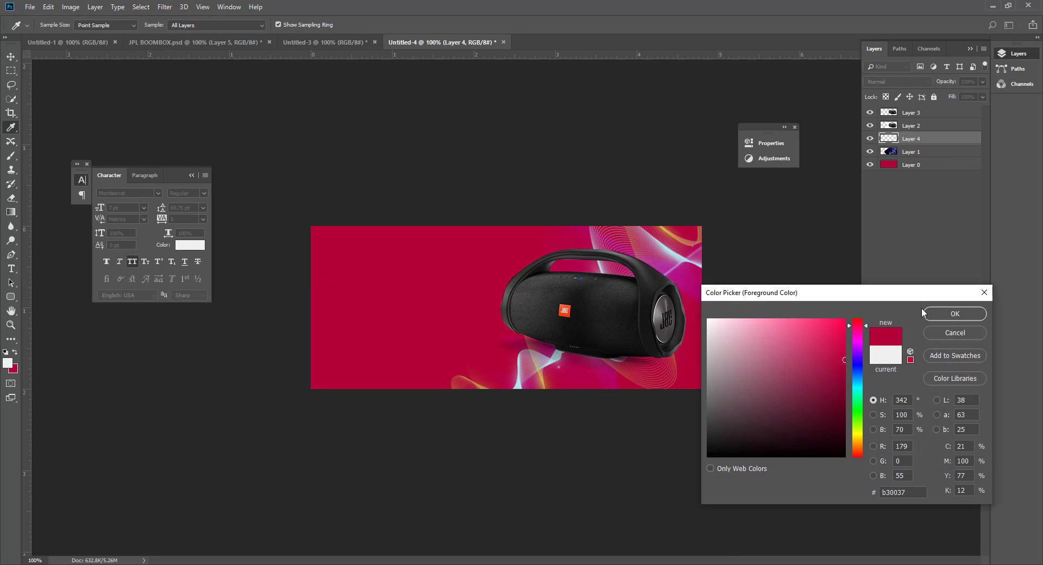
pyautogui.moveTo(782, 340)
pyautogui.mouseDown()
pyautogui.moveTo(818, 328)
pyautogui.moveTo(808, 314)
pyautogui.mouseUp()
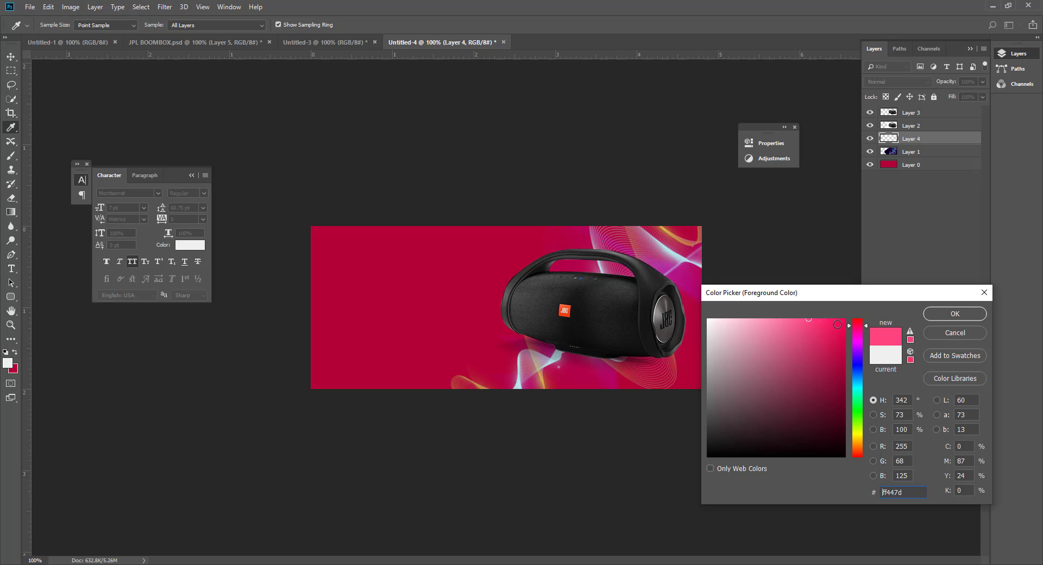
pyautogui.click(955, 314)
pyautogui.press('v')
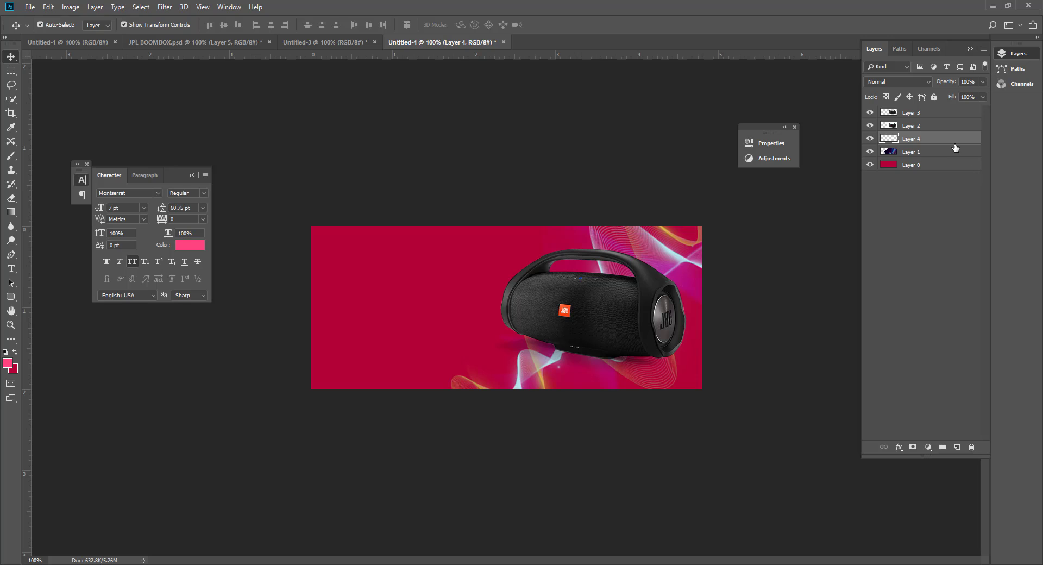
pyautogui.click(11, 156)
pyautogui.click(579, 310)
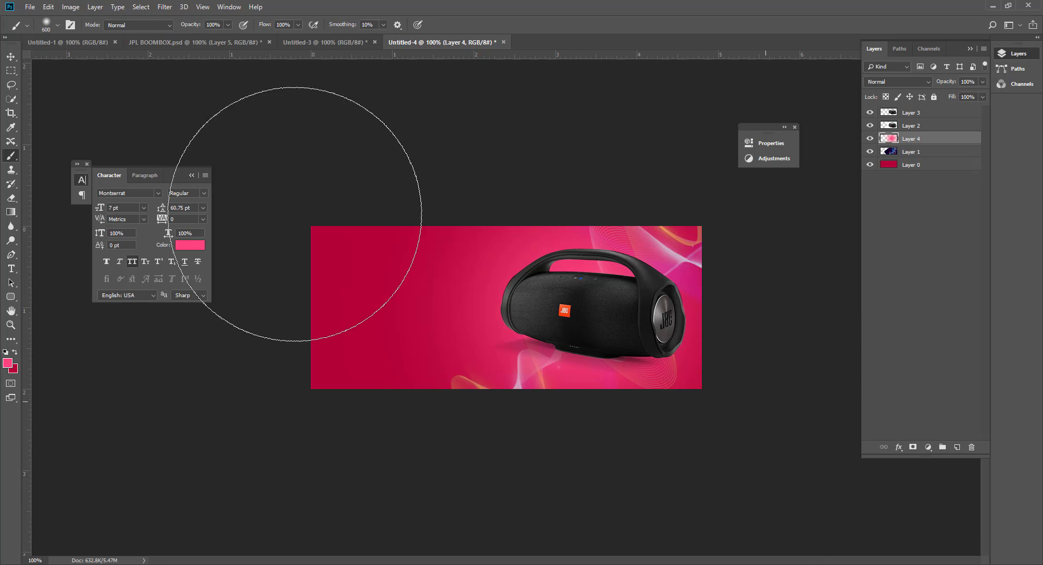
pyautogui.click(586, 293)
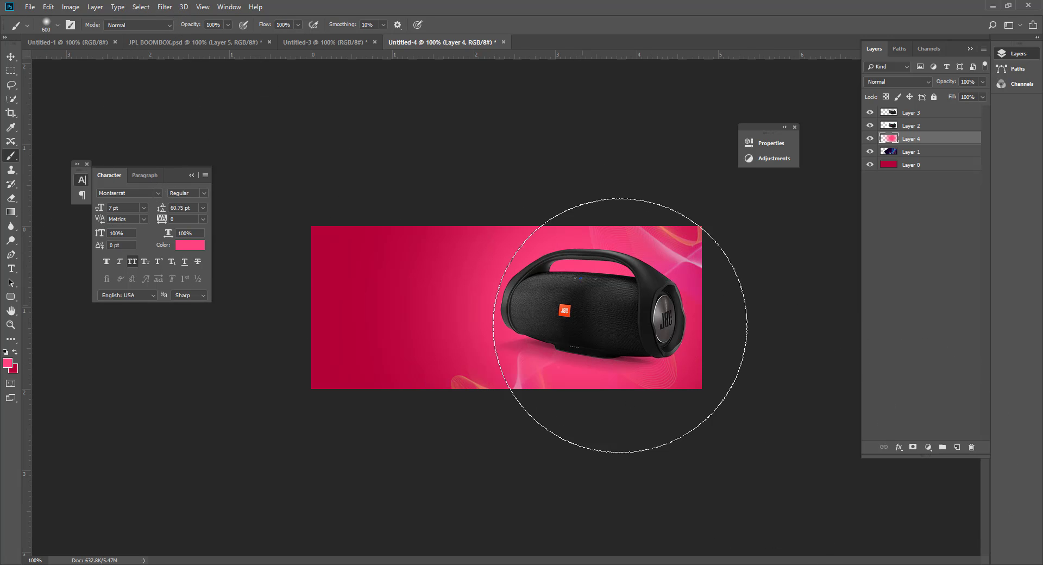
pyautogui.hotkey('ctrl', 'z')
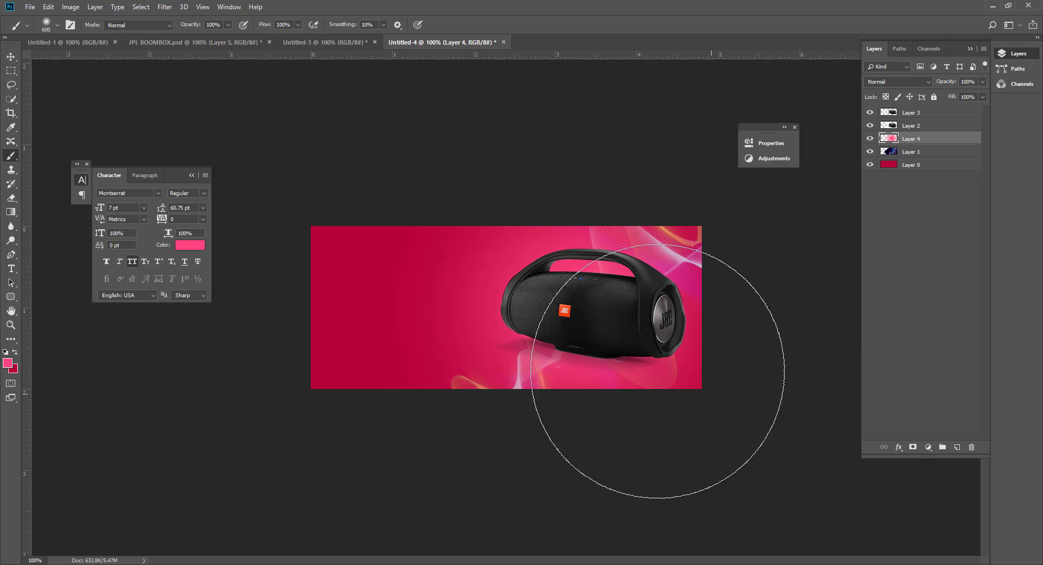
pyautogui.click(617, 329)
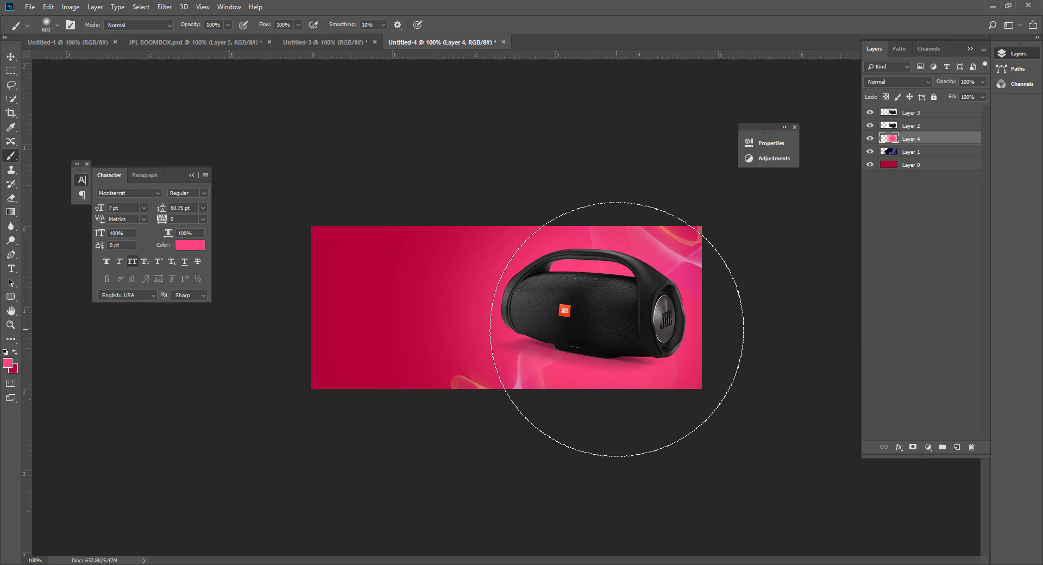
pyautogui.hotkey('ctrl', 'z')
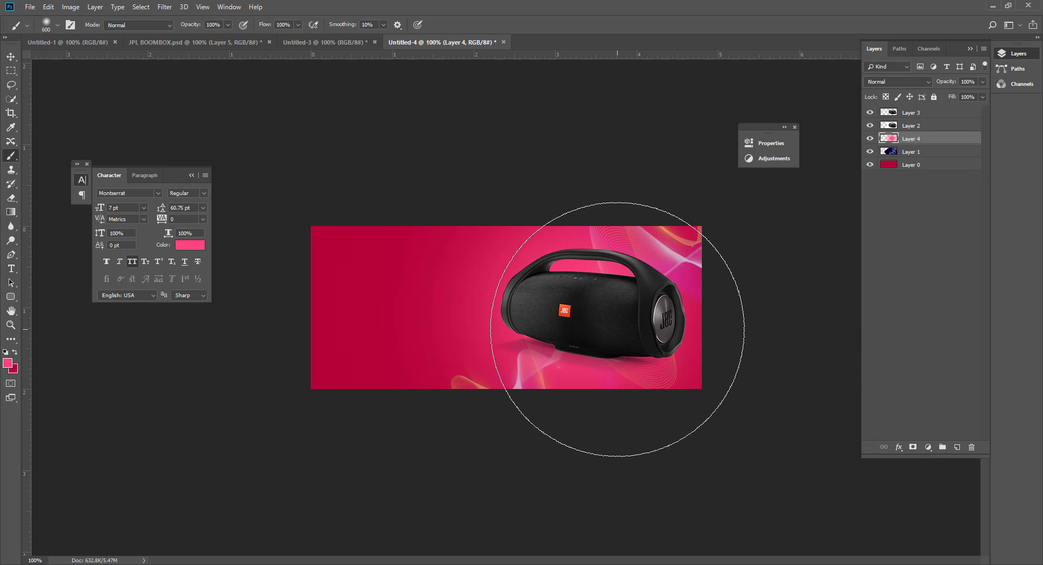
pyautogui.hotkey('ctrl', 'z')
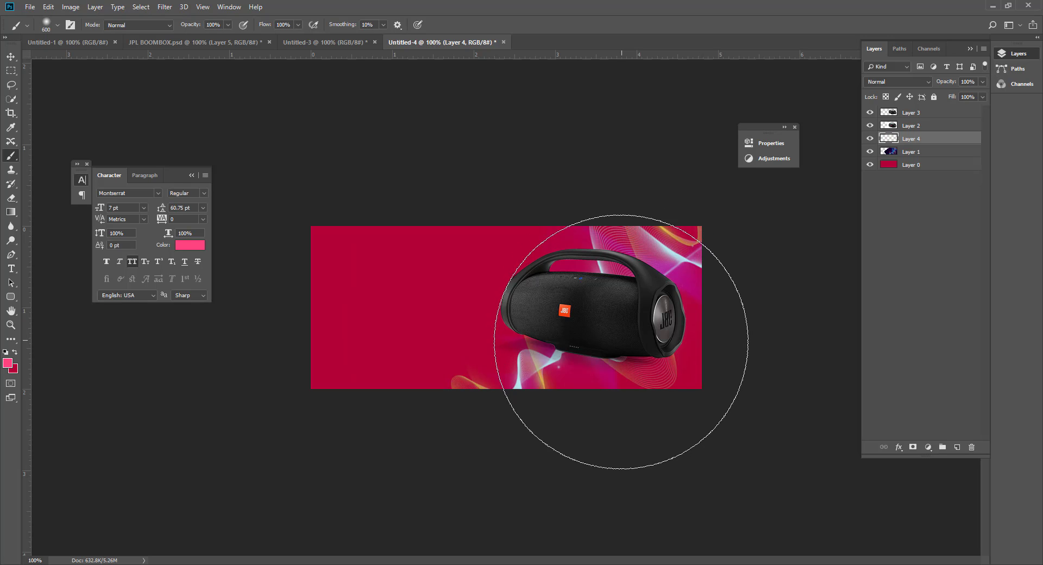
# Step: Paint a soft pink glow on Layer 4 behind the lower part of the speaker with the 600 px brush
pyautogui.click(607, 354)
pyautogui.click(607, 353)
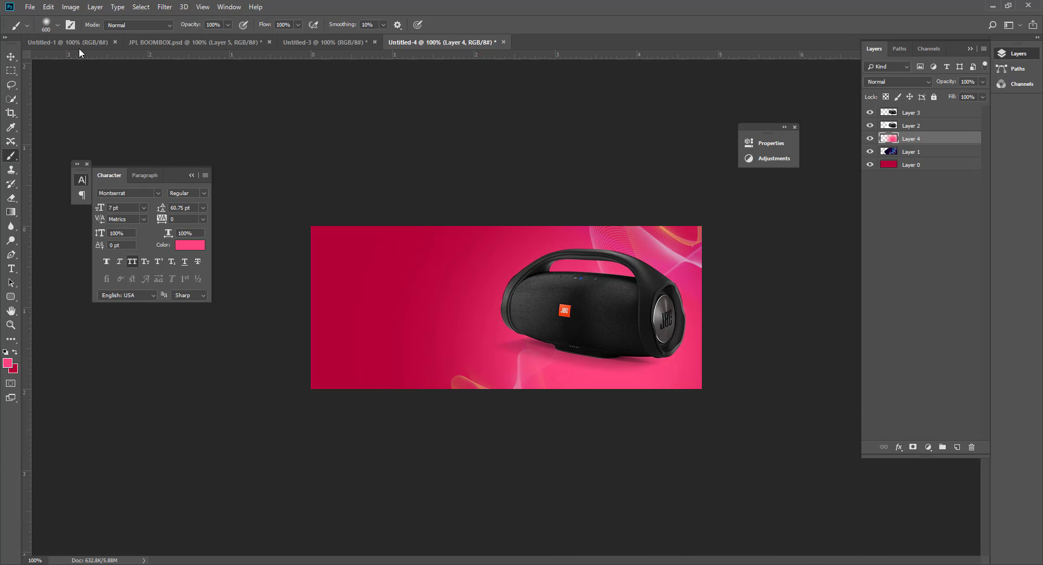
pyautogui.press('v')
pyautogui.click(133, 112)
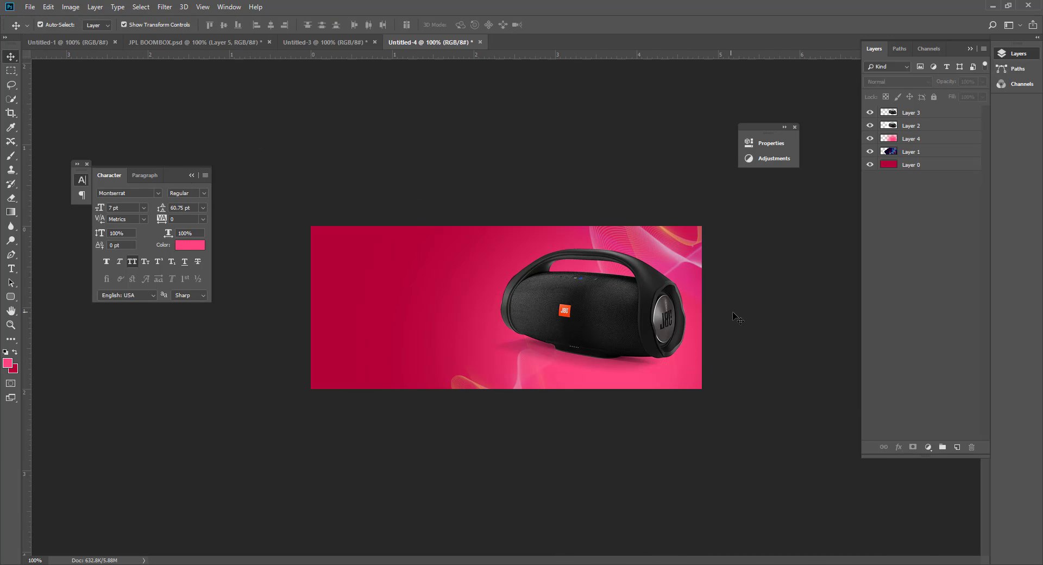
# Step: Lower the opacity of the pink glow on Layer 4 to 80%
pyautogui.click(639, 377)
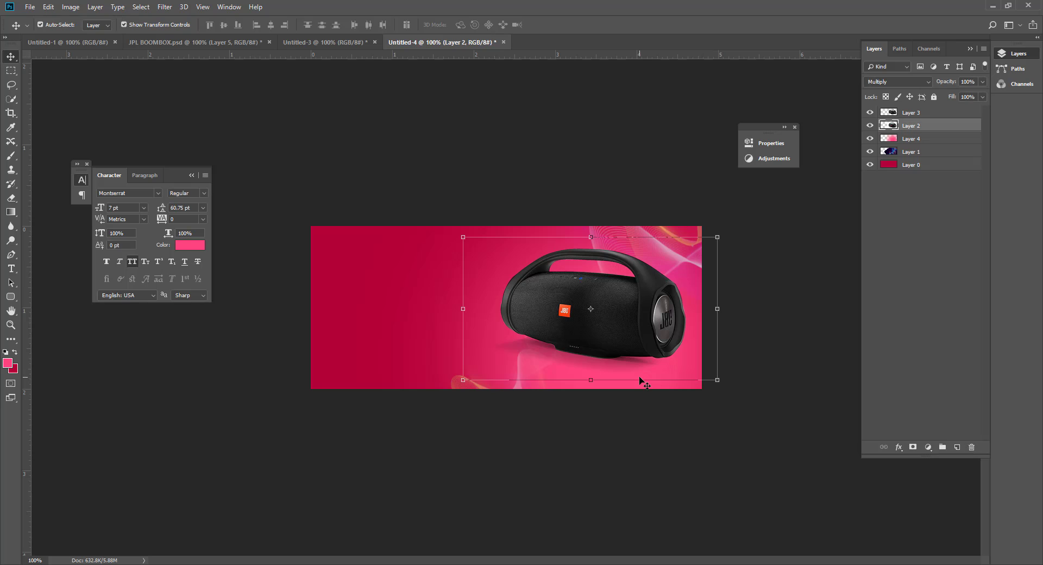
pyautogui.click(913, 138)
pyautogui.click(983, 82)
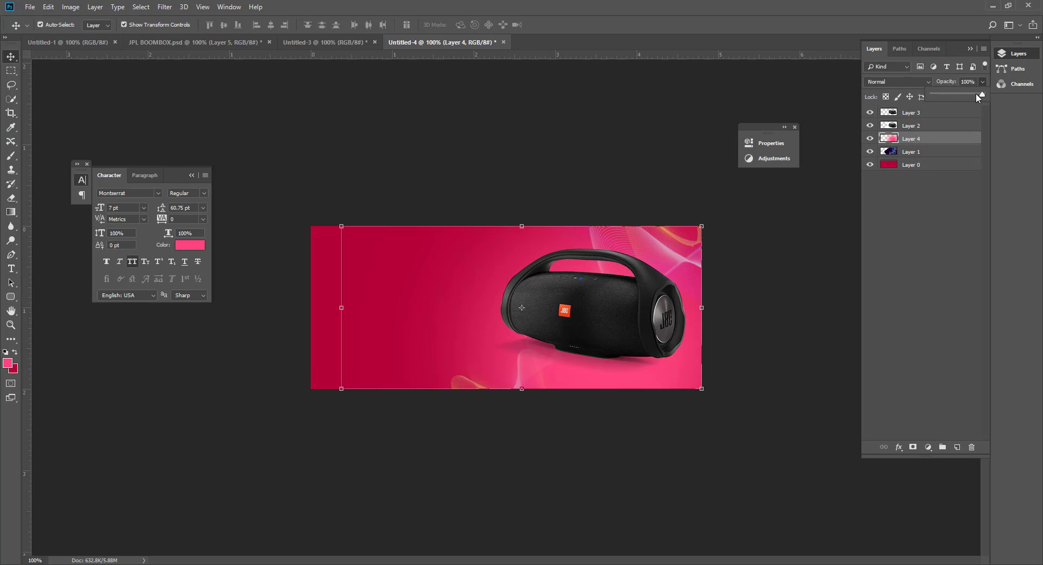
pyautogui.moveTo(978, 98); pyautogui.dragTo(971, 97)
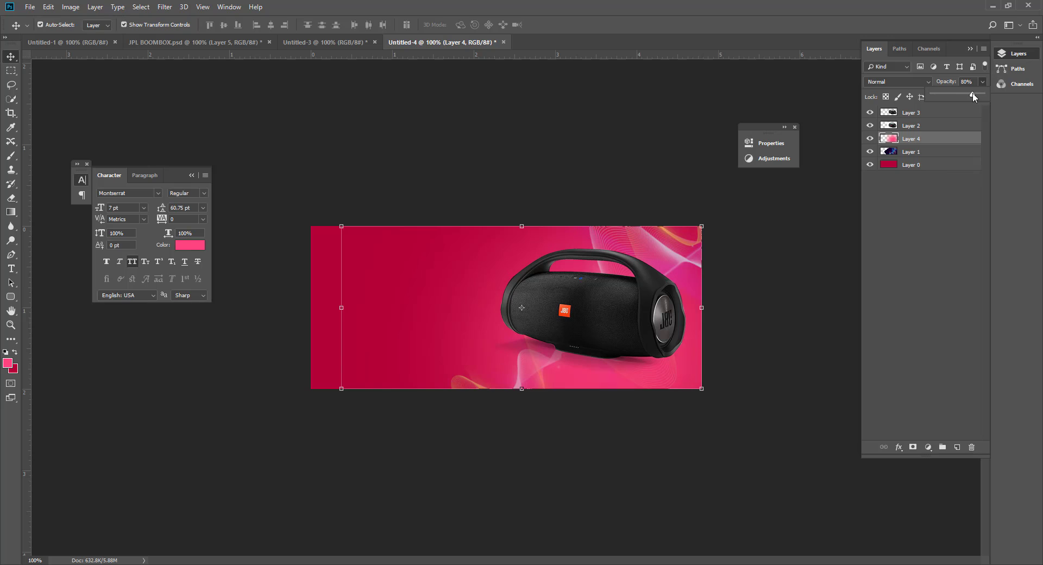
pyautogui.click(742, 417)
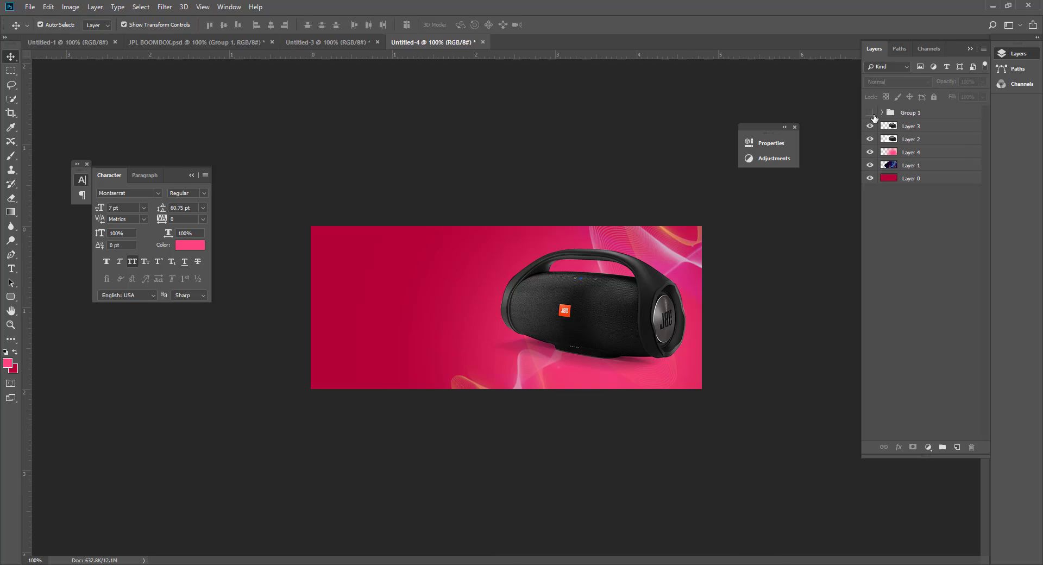
# Step: Show the Group 1 text block and align it to the vertical centre of the canvas
pyautogui.click(870, 113)
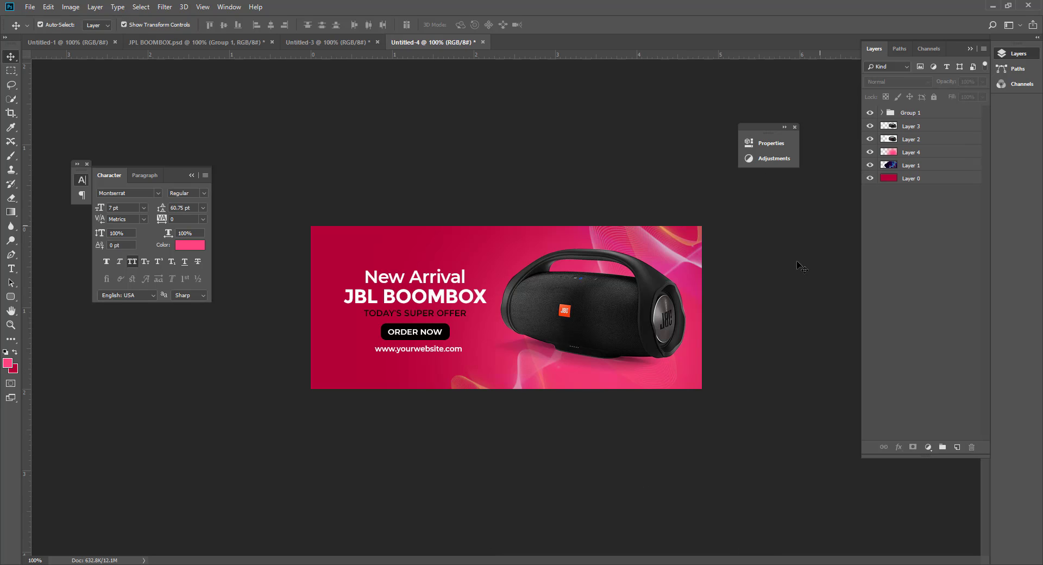
pyautogui.click(438, 338)
pyautogui.click(886, 116)
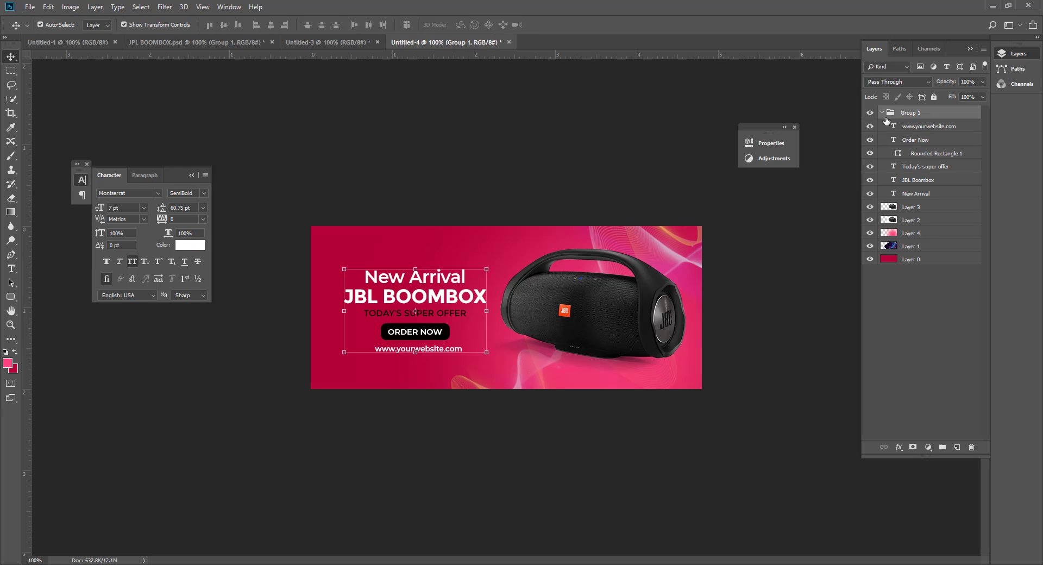
pyautogui.hotkey('ctrl', 'a')
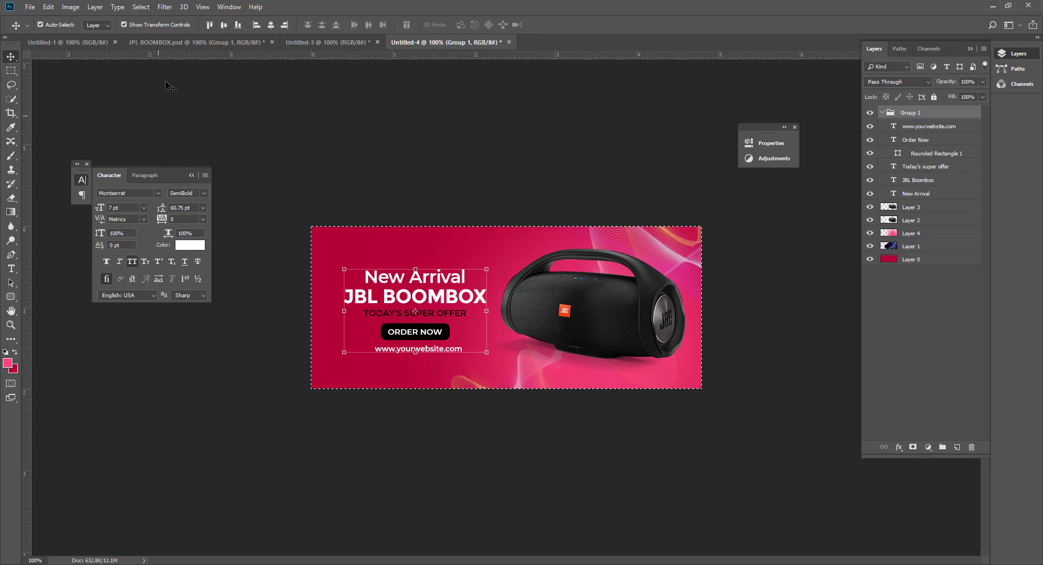
pyautogui.click(222, 25)
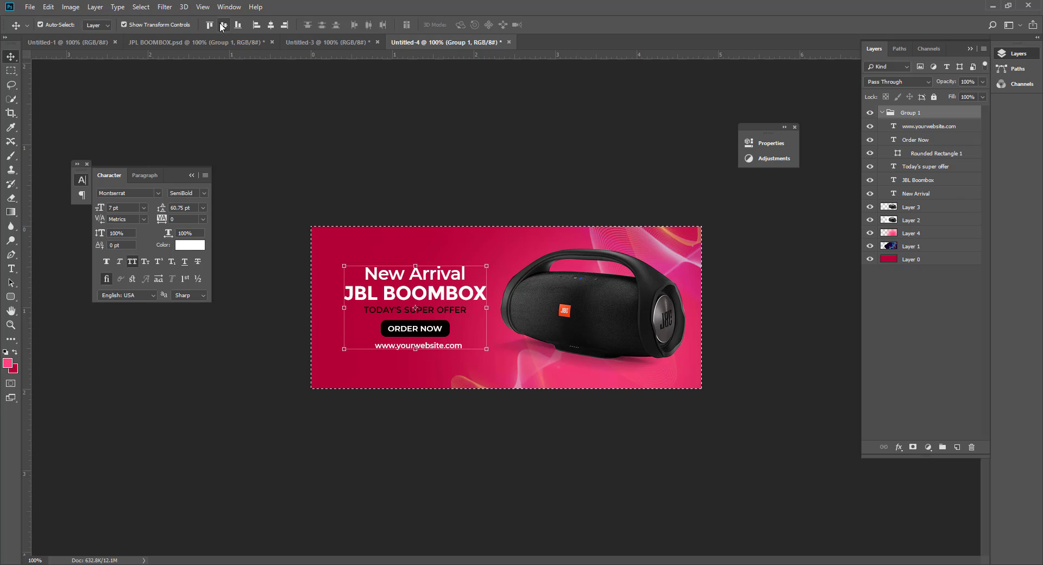
pyautogui.click(482, 456)
pyautogui.hotkey('ctrl', 'd')
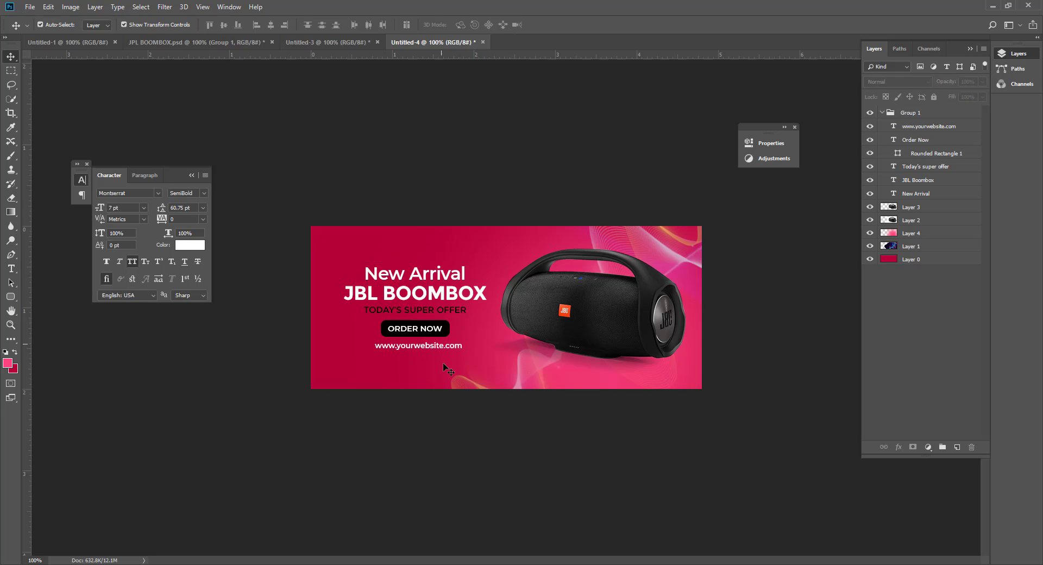
pyautogui.click(444, 338)
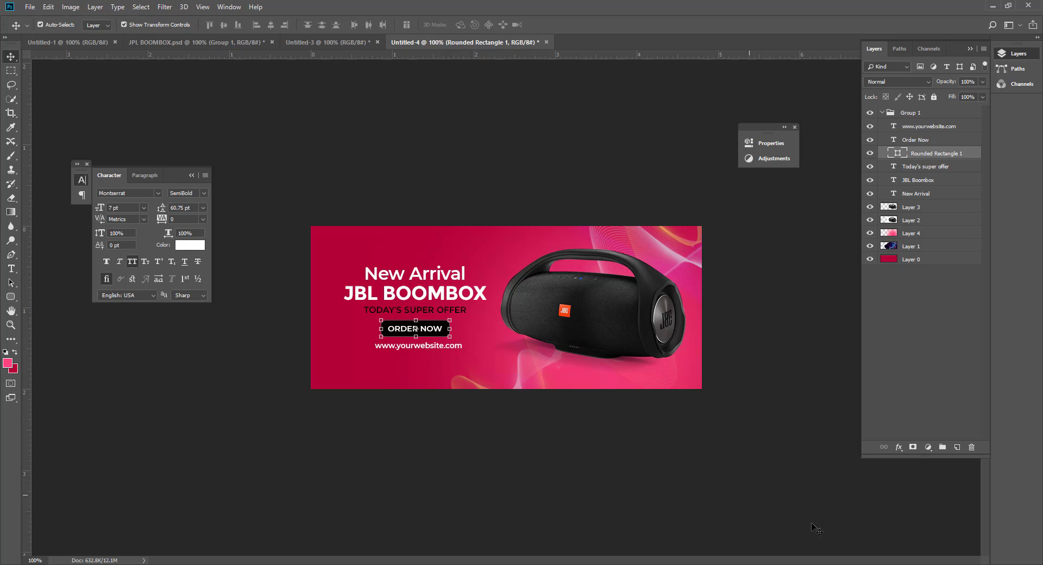
pyautogui.click(899, 447)
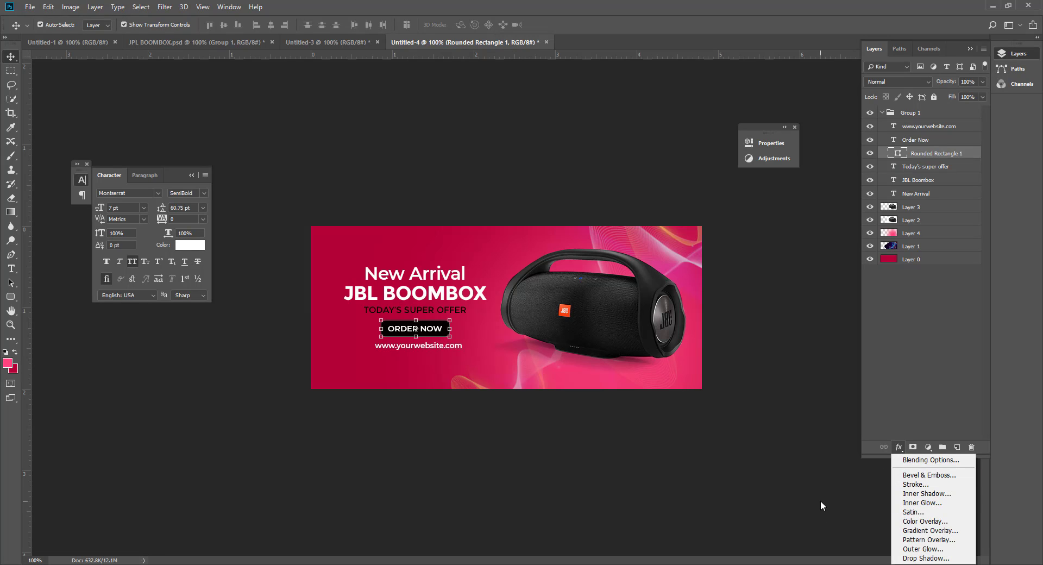
pyautogui.click(916, 559)
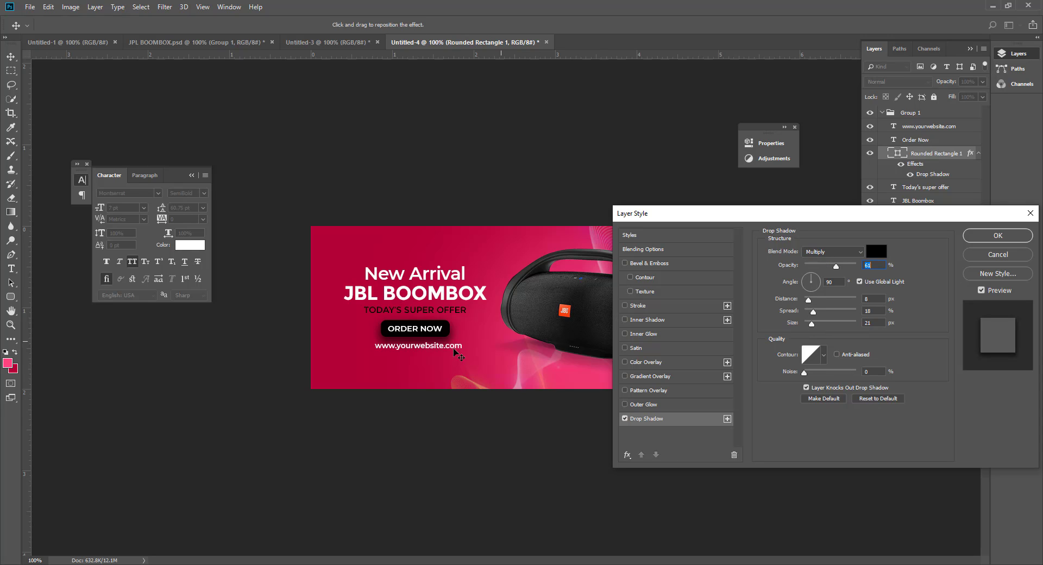
pyautogui.moveTo(836, 266); pyautogui.dragTo(813, 267)
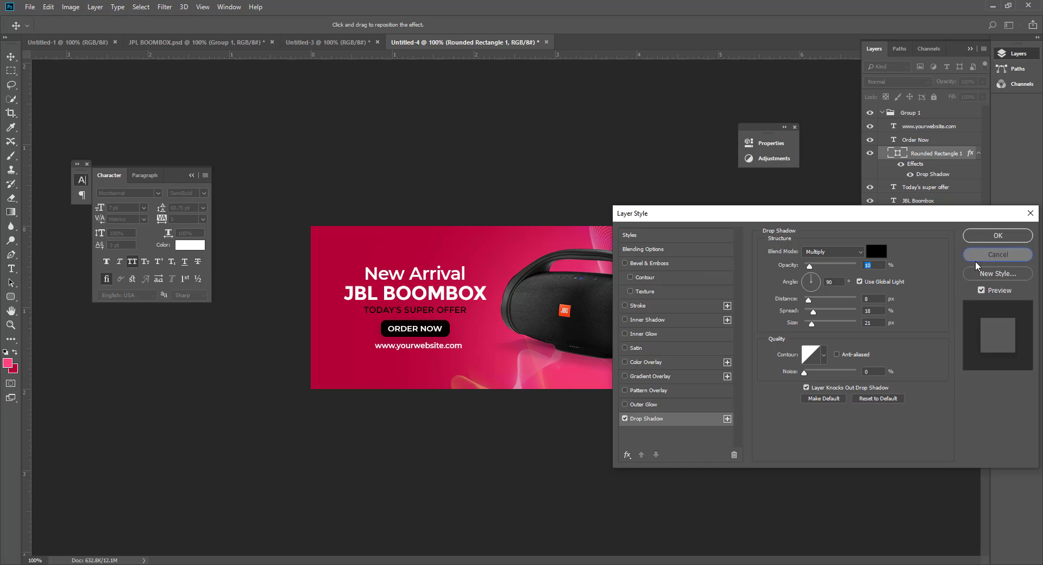
pyautogui.click(999, 254)
# Step: Add a Multiply drop shadow to the JBL Boombox text with 11% opacity and 14% spread, reducing its distance and size
pyautogui.click(444, 294)
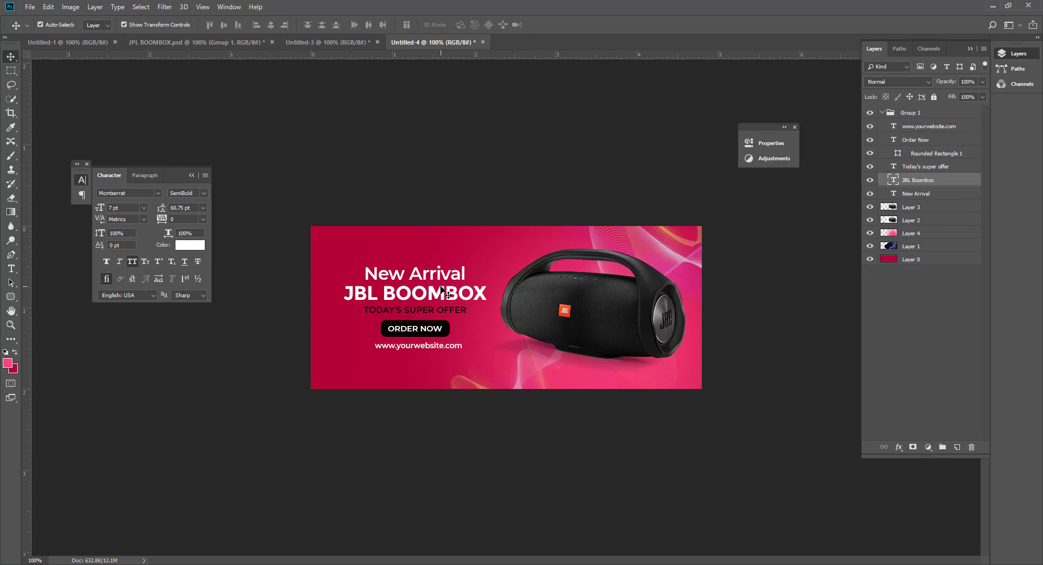
pyautogui.click(901, 445)
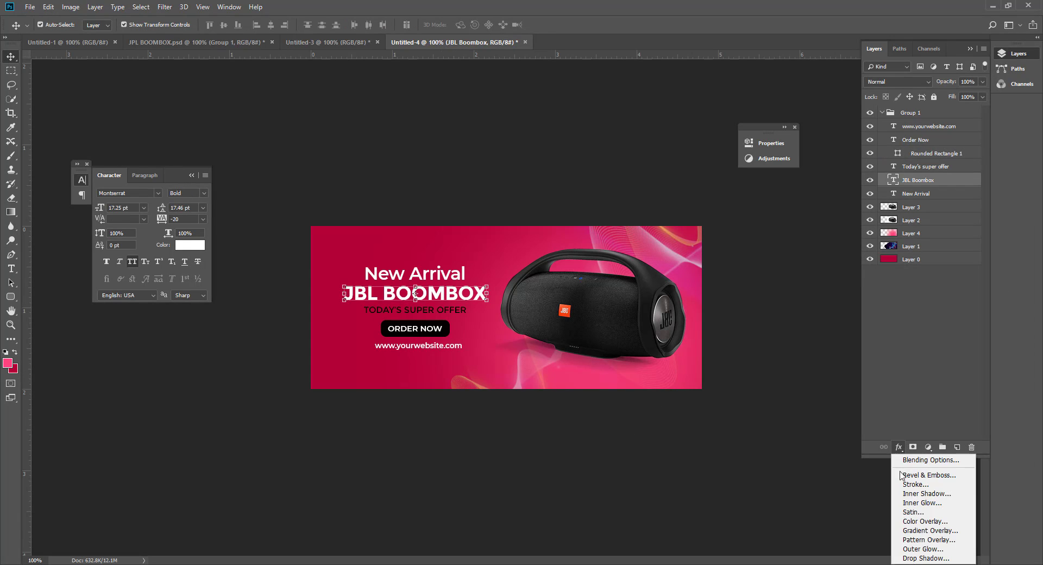
pyautogui.click(910, 559)
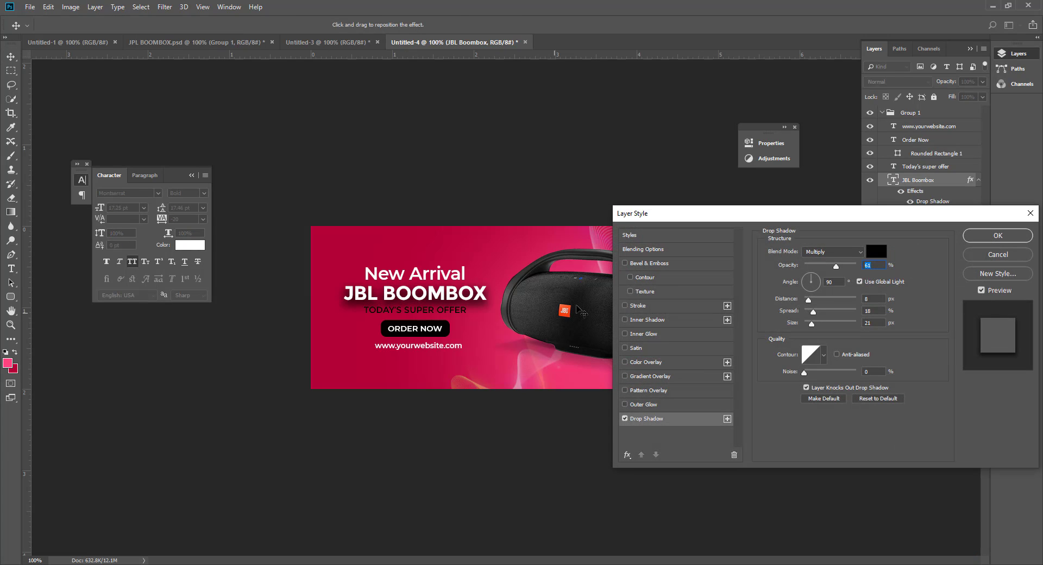
pyautogui.moveTo(832, 266); pyautogui.dragTo(812, 266)
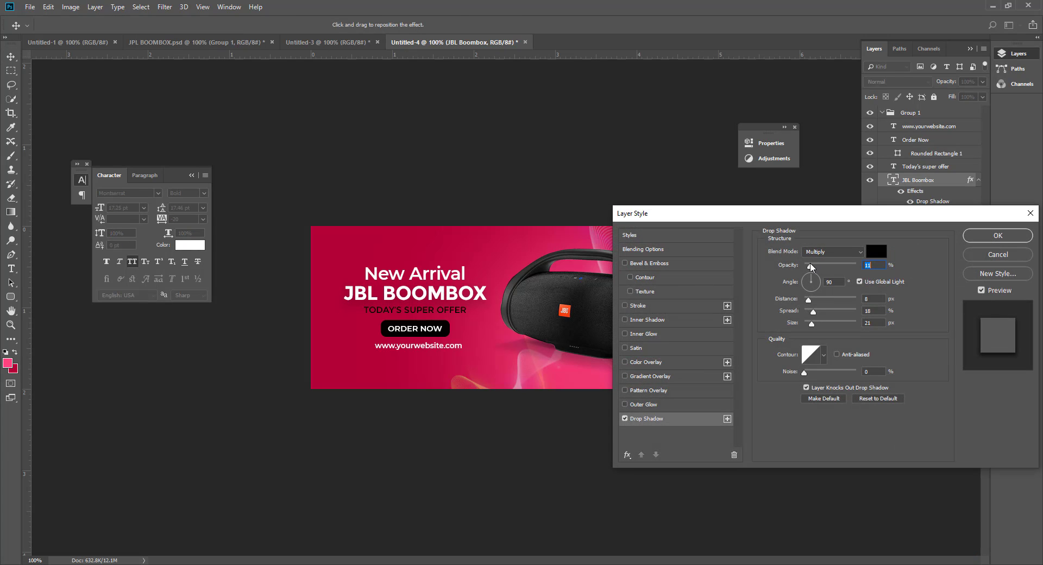
pyautogui.moveTo(814, 312)
pyautogui.mouseDown()
pyautogui.moveTo(807, 300)
pyautogui.moveTo(807, 323)
pyautogui.mouseUp()
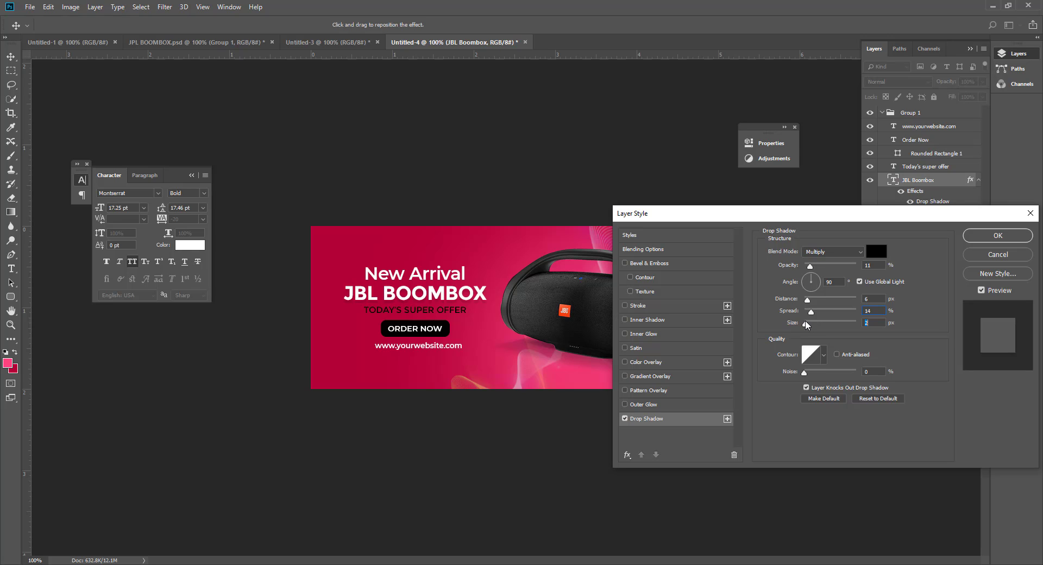
pyautogui.moveTo(806, 324); pyautogui.dragTo(808, 299)
pyautogui.click(978, 240)
# Step: Scale the Group 1 text block up to about 105% around its centre and align it vertically on the canvas
pyautogui.click(913, 112)
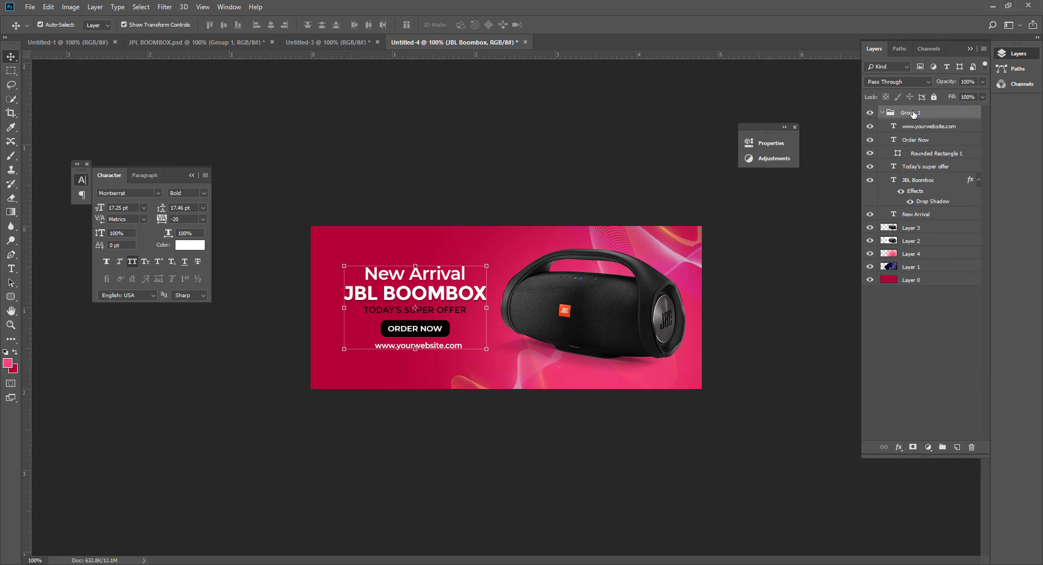
pyautogui.click(882, 113)
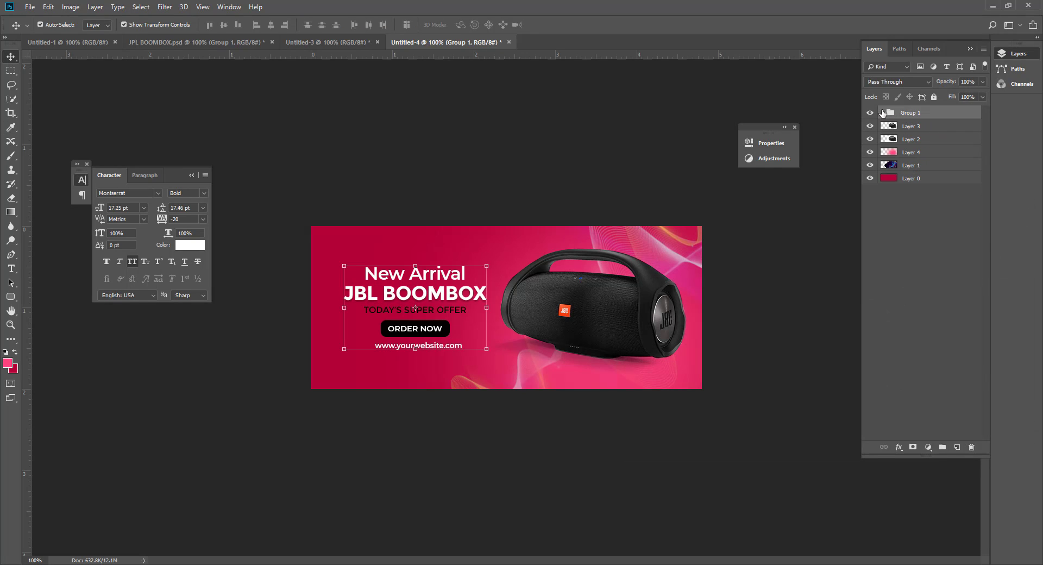
pyautogui.click(486, 267)
pyautogui.moveTo(486, 266); pyautogui.dragTo(490, 263)
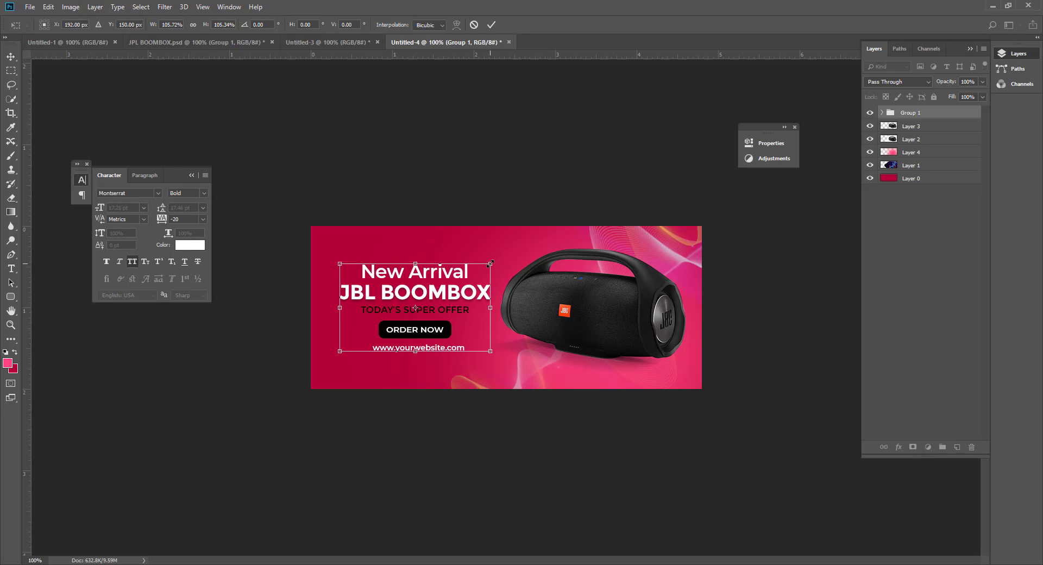
pyautogui.press('Return')
pyautogui.hotkey('ctrl', 'a')
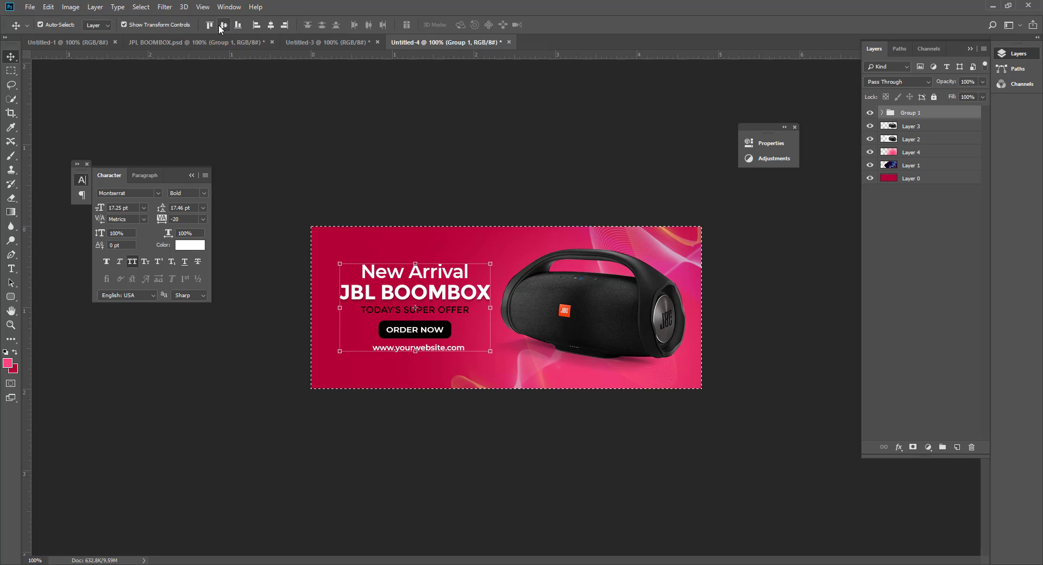
pyautogui.hotkey('ctrl', 'd')
pyautogui.click(459, 459)
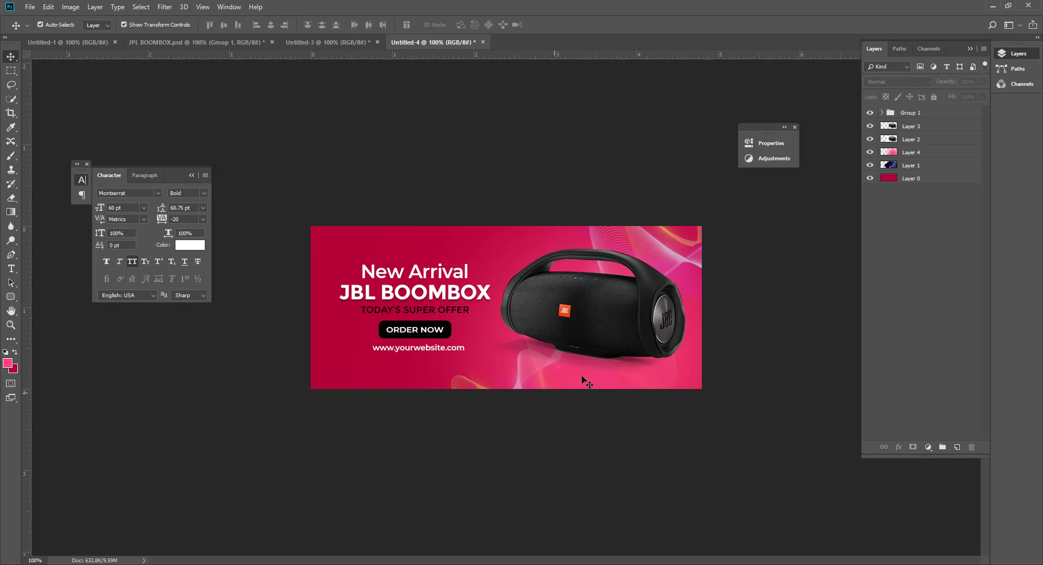
# Step: Try shifting the speaker and its shadow, Layer 3 and Layer 2, slightly to the right
pyautogui.click(643, 327)
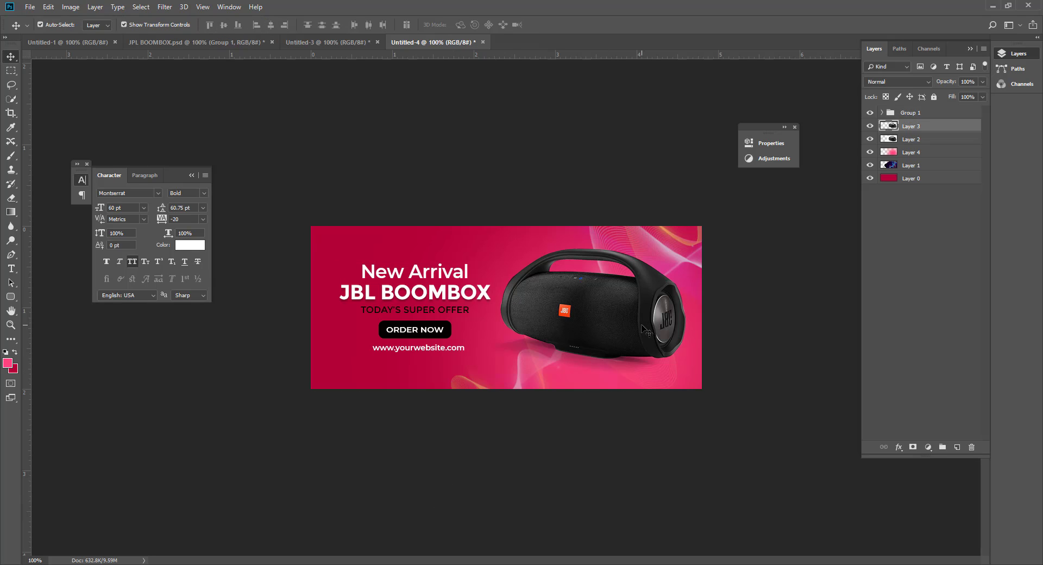
pyautogui.keyDown('shift'); pyautogui.click(908, 140); pyautogui.keyUp('shift')
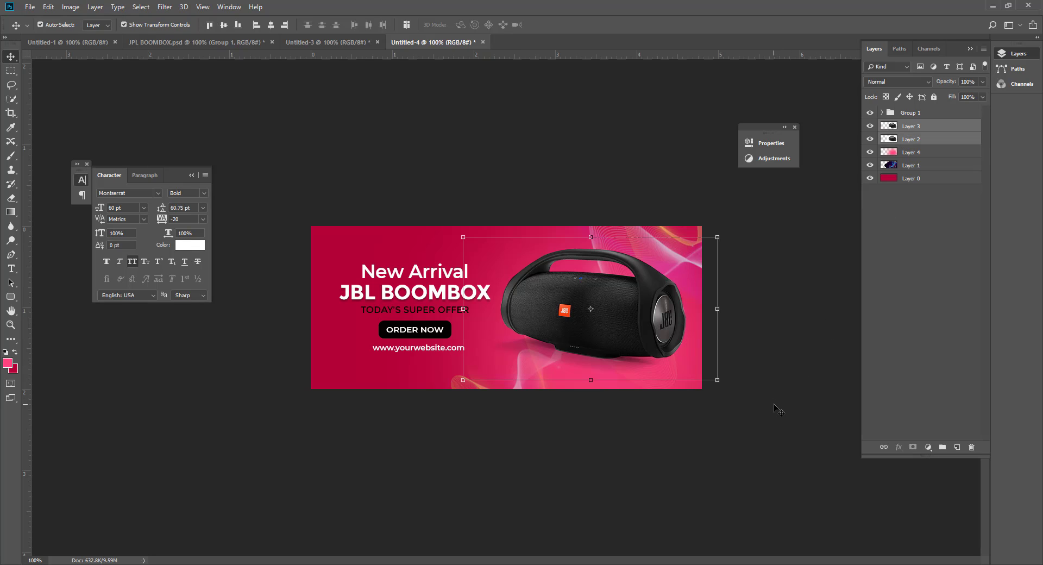
pyautogui.hotkey('shift', 'Right')
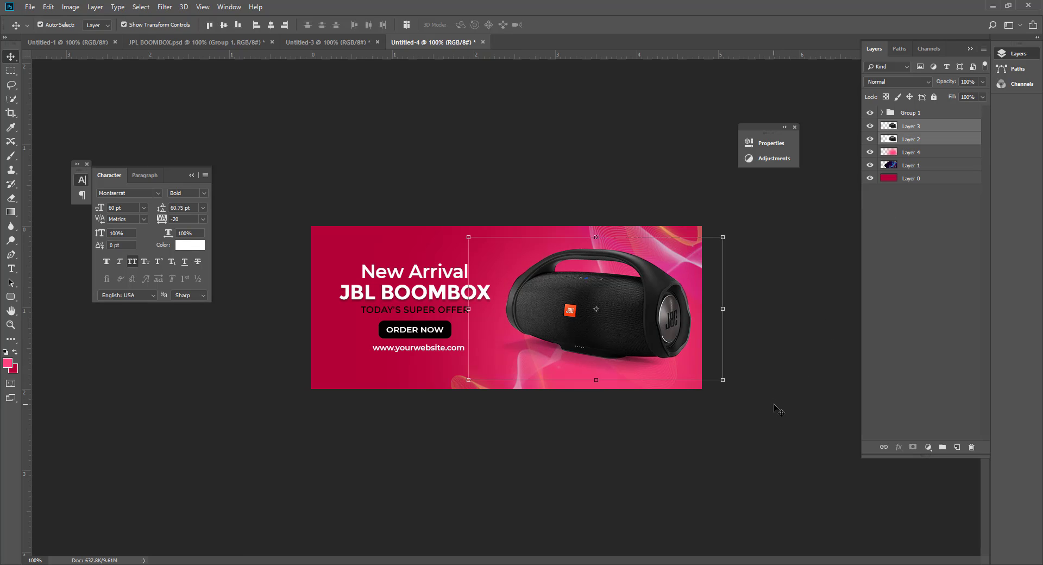
pyautogui.hotkey('shift', 'Left')
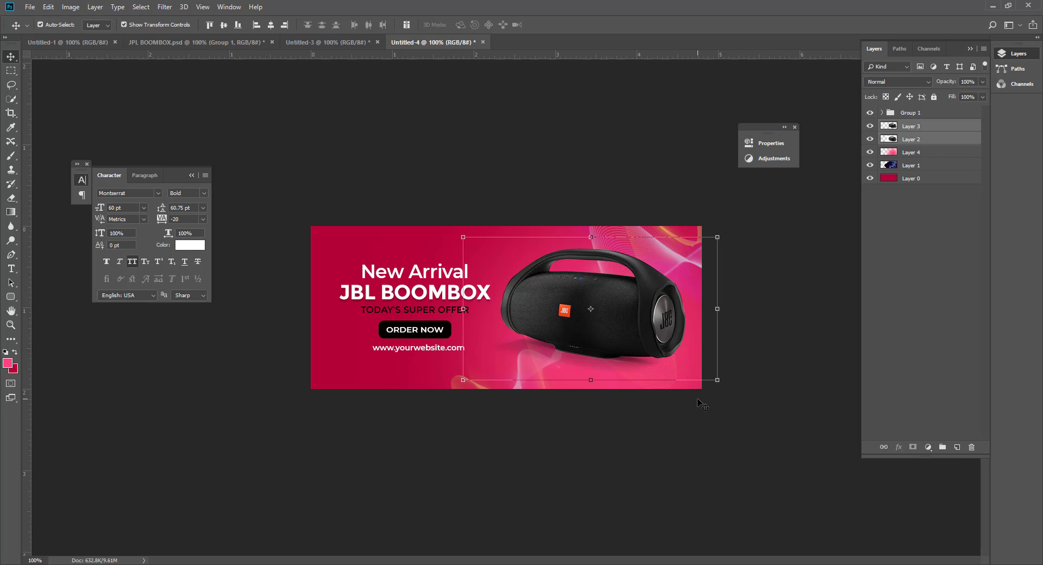
# Step: Try to align the ungrouped speaker and shadow layers to the vertical centre of the canvas
pyautogui.hotkey('ctrl', 'a')
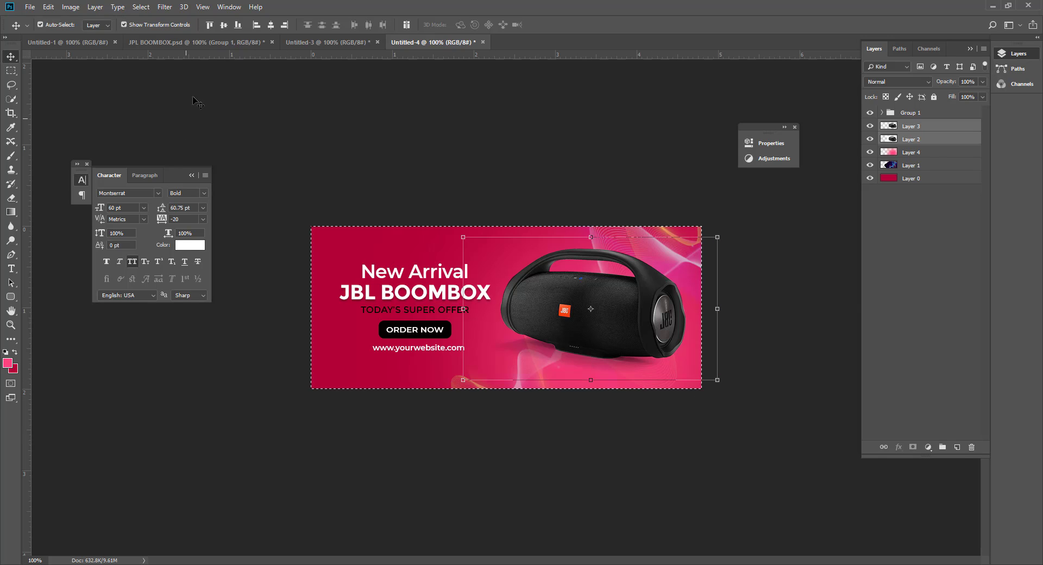
pyautogui.click(224, 25)
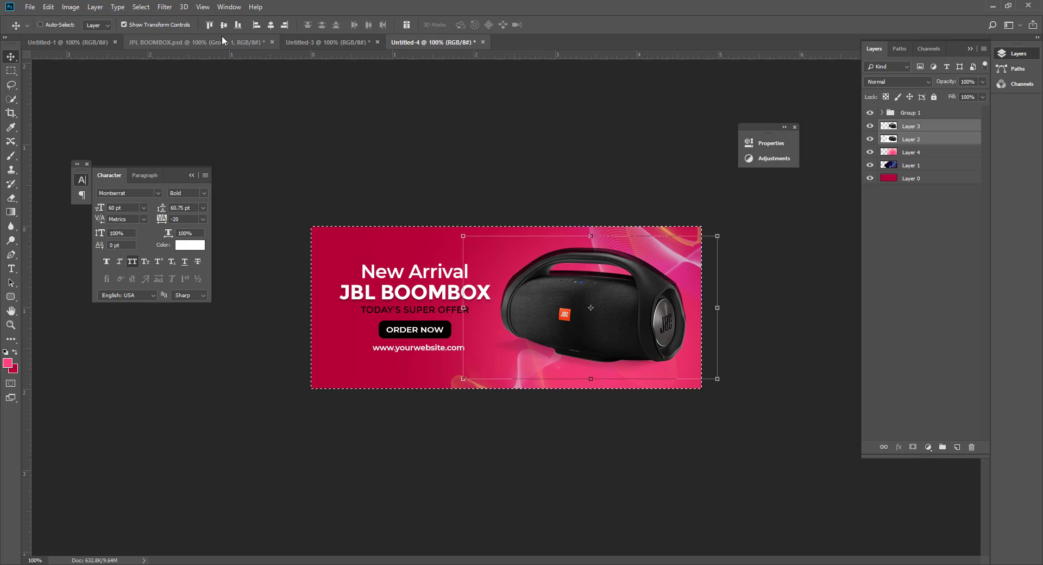
pyautogui.hotkey('ctrl', 'z')
pyautogui.keyDown('ctrl'); pyautogui.click(646, 421); pyautogui.keyUp('ctrl')
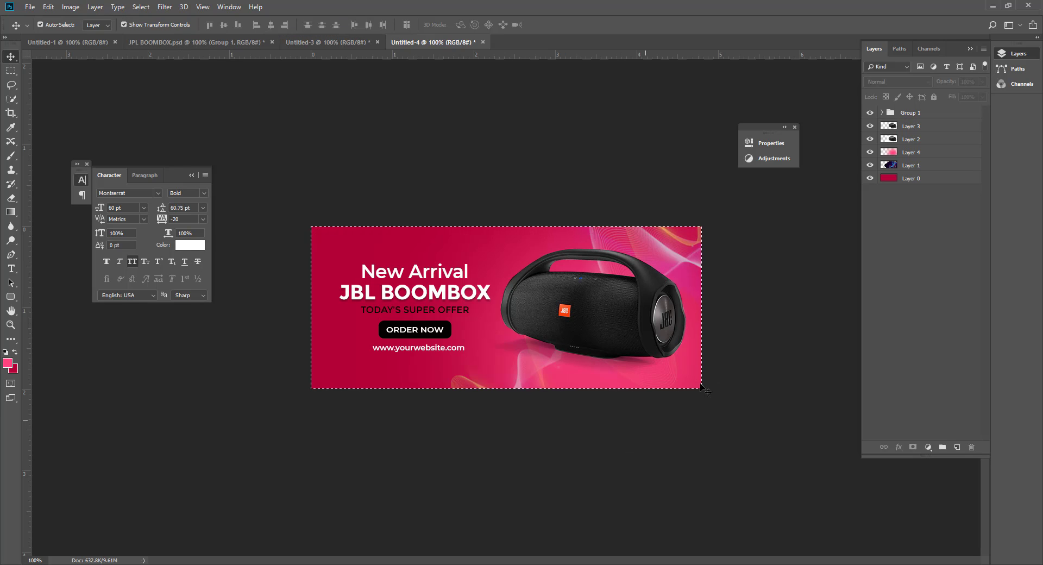
pyautogui.hotkey('ctrl', 'd')
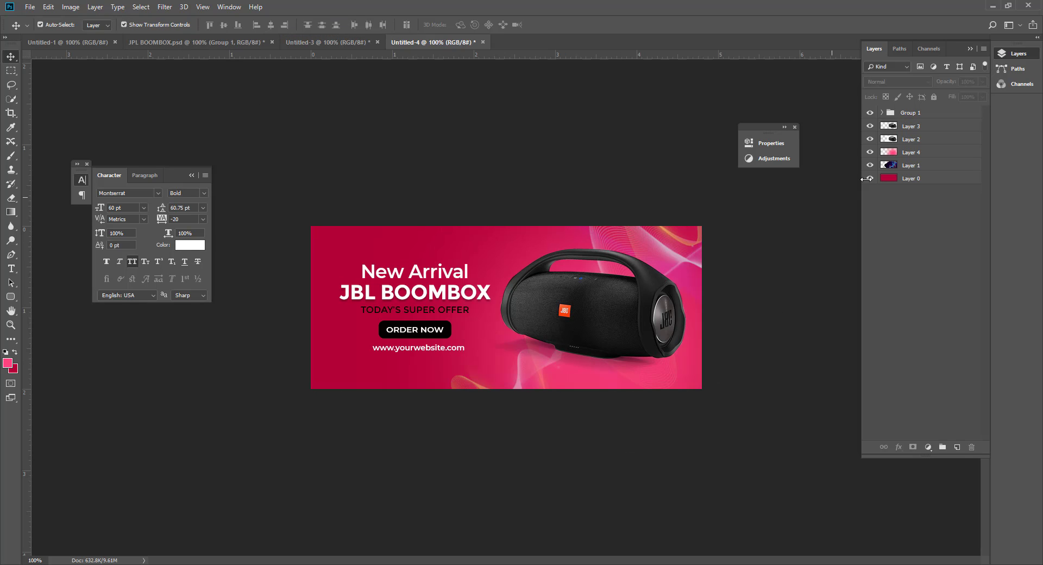
# Step: Group Layer 2 and Layer 3, and align the speaker group to the vertical centre of the canvas
pyautogui.keyDown('ctrl'); pyautogui.click(902, 138); pyautogui.keyUp('ctrl')
pyautogui.keyDown('ctrl'); pyautogui.click(904, 126); pyautogui.keyUp('ctrl')
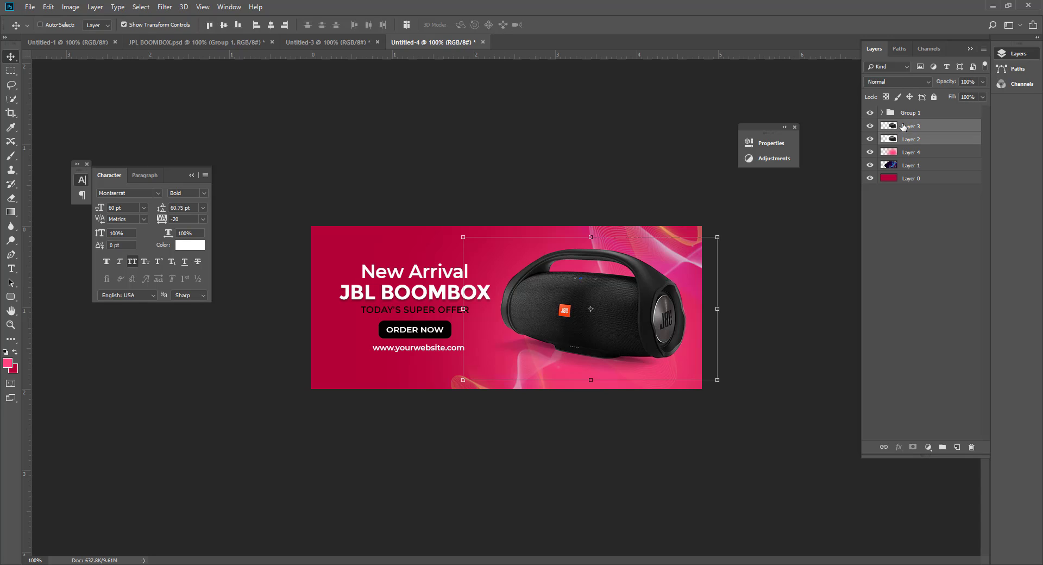
pyautogui.hotkey('ctrl', 'g')
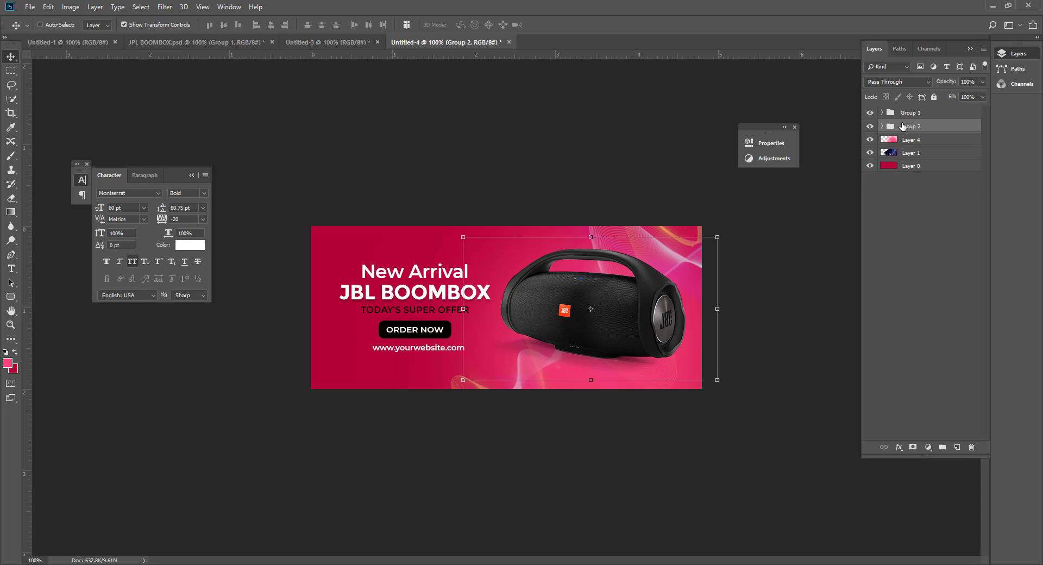
pyautogui.hotkey('ctrl', 'a')
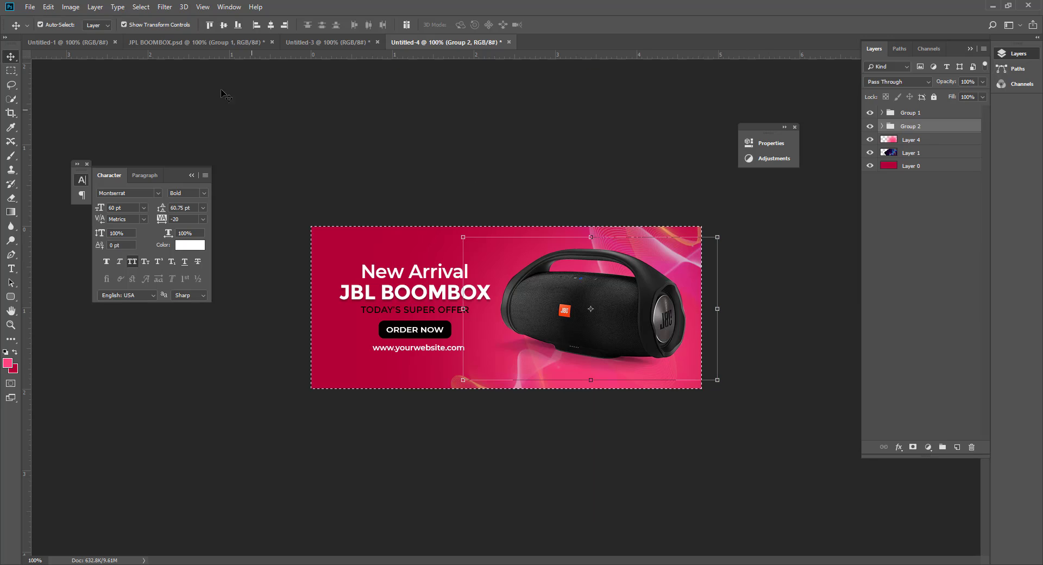
pyautogui.click(224, 25)
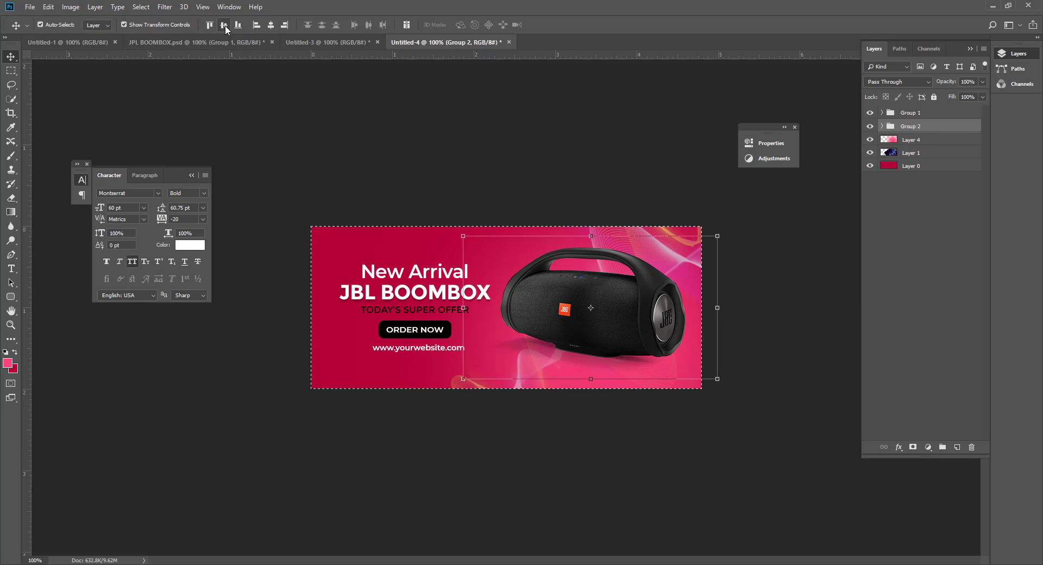
pyautogui.keyDown('ctrl'); pyautogui.click(675, 465); pyautogui.keyUp('ctrl')
pyautogui.hotkey('ctrl', 'd')
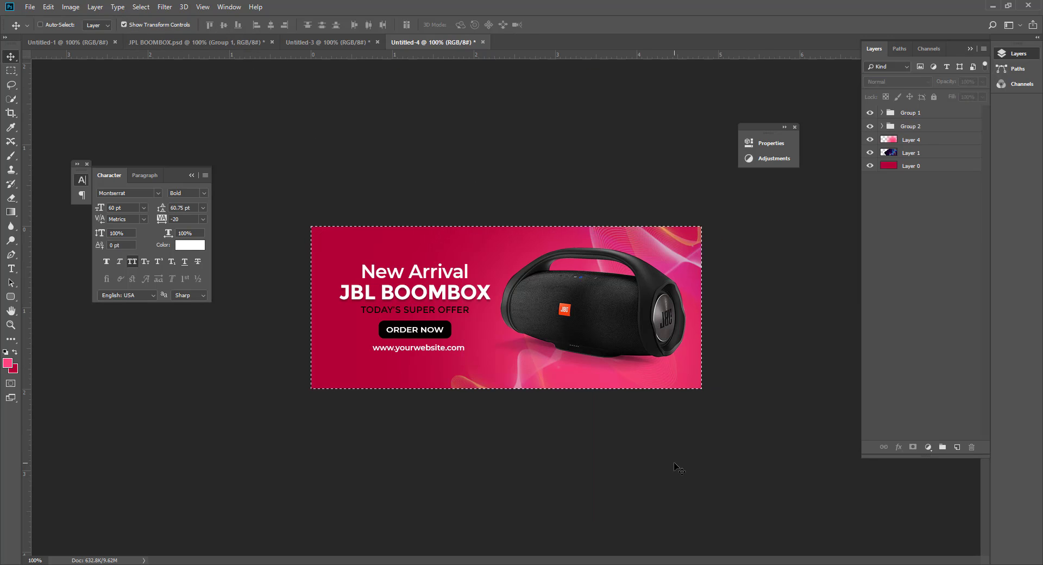
# Step: Align Group 1 and Group 2 together to the vertical centre of the canvas, and clear the selection
pyautogui.click(929, 127)
pyautogui.click(929, 127)
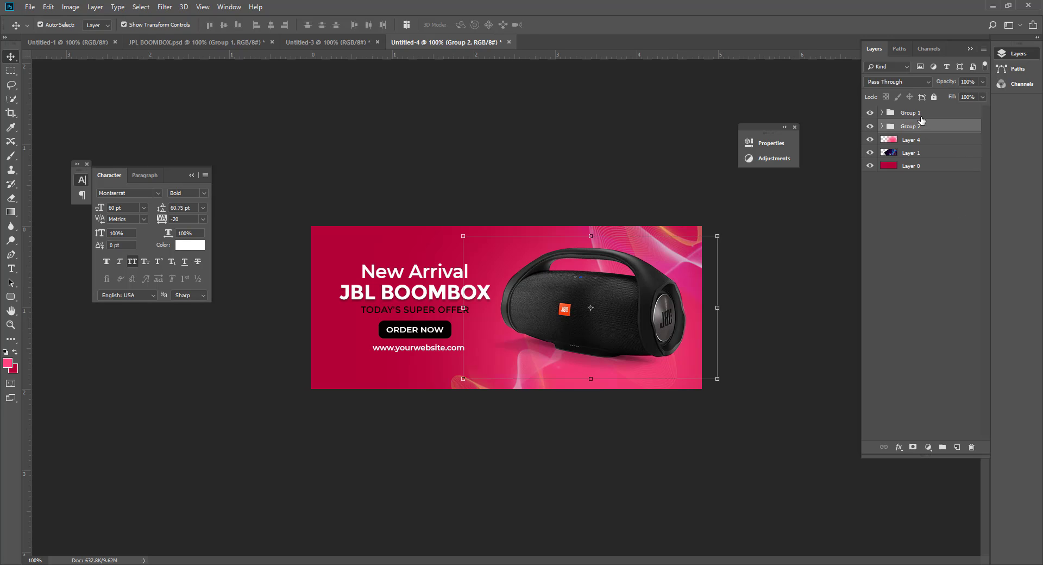
pyautogui.keyDown('shift'); pyautogui.click(920, 117); pyautogui.keyUp('shift')
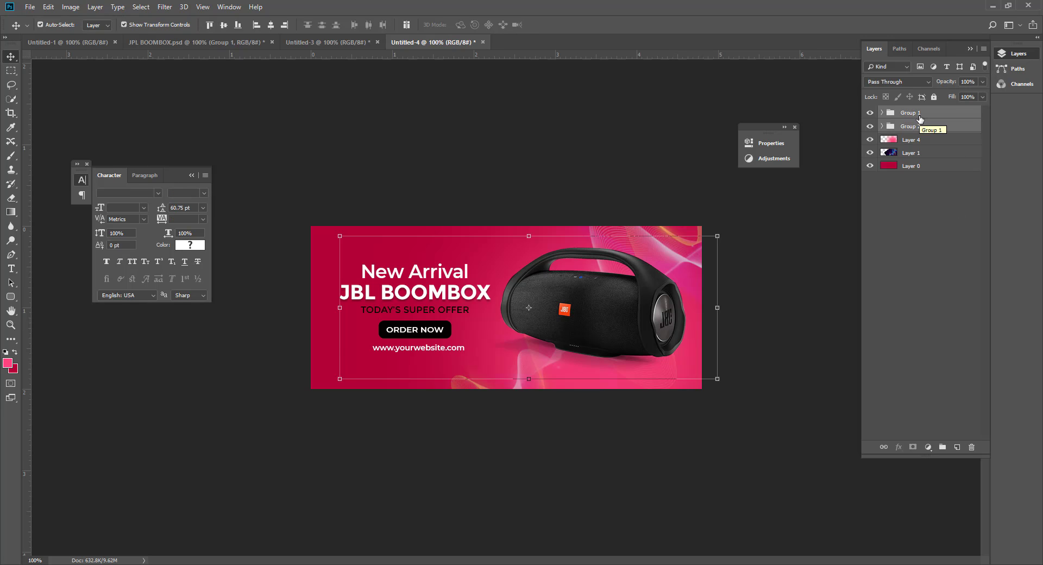
pyautogui.press('ctrl')
pyautogui.hotkey('ctrl', 'a')
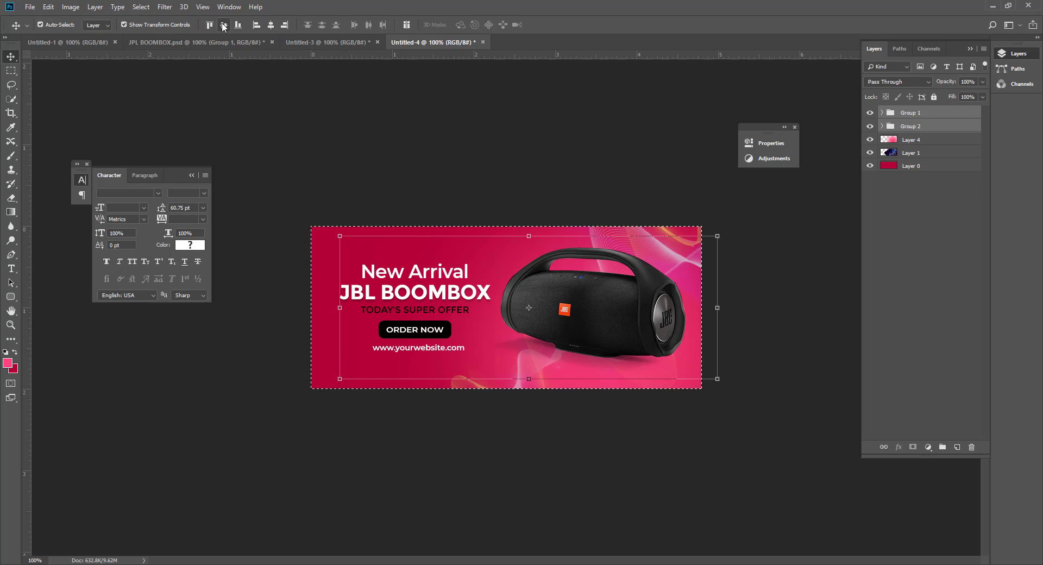
pyautogui.click(493, 465)
pyautogui.hotkey('ctrl', 'd')
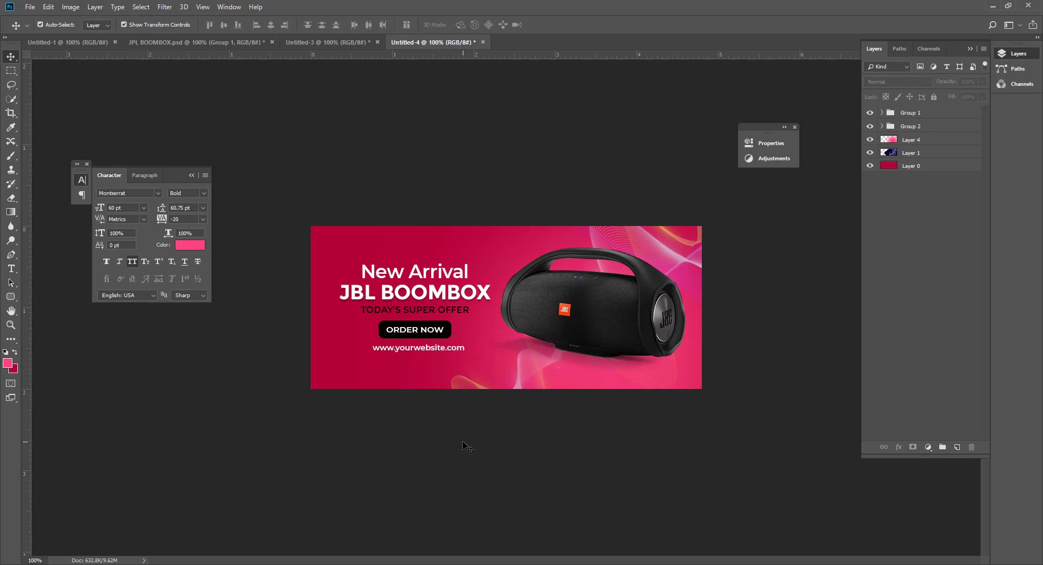
# Step: Darken the speaker on Layer 3 with a Levels adjustment, setting the midtone input to 0.79
pyautogui.click(604, 313)
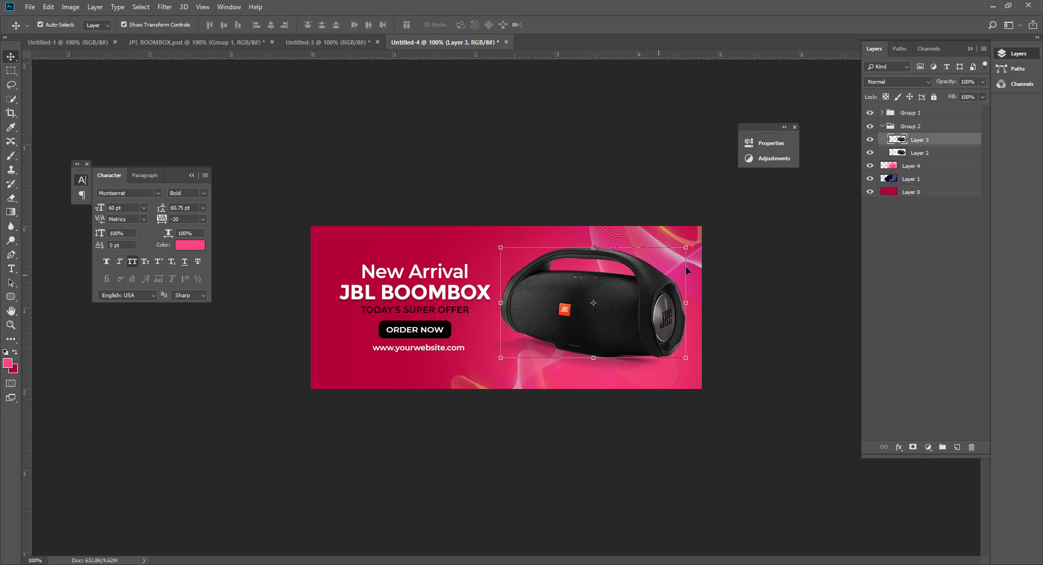
pyautogui.click(70, 7)
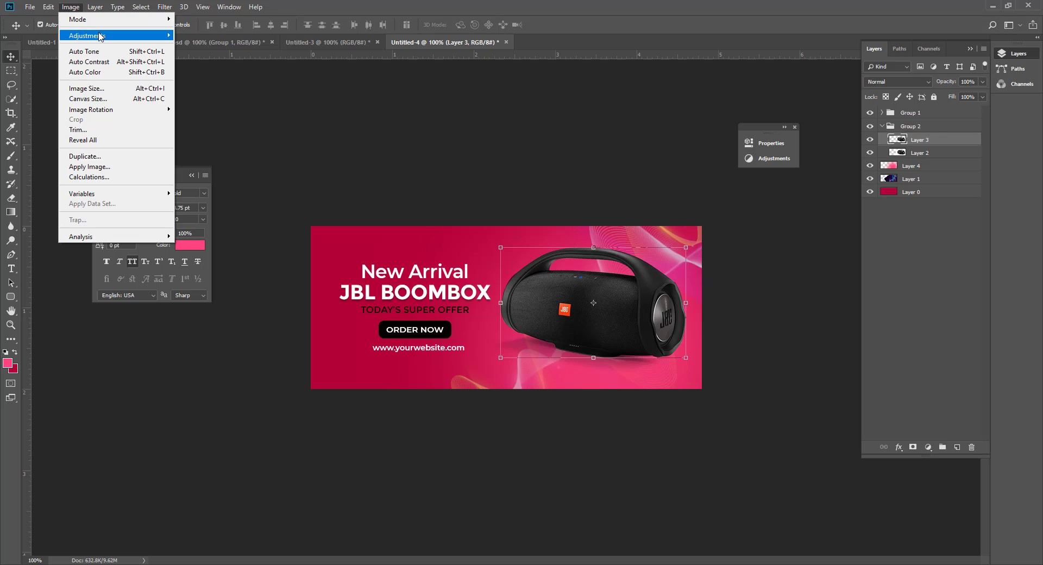
pyautogui.moveTo(100, 36)
pyautogui.click(204, 44)
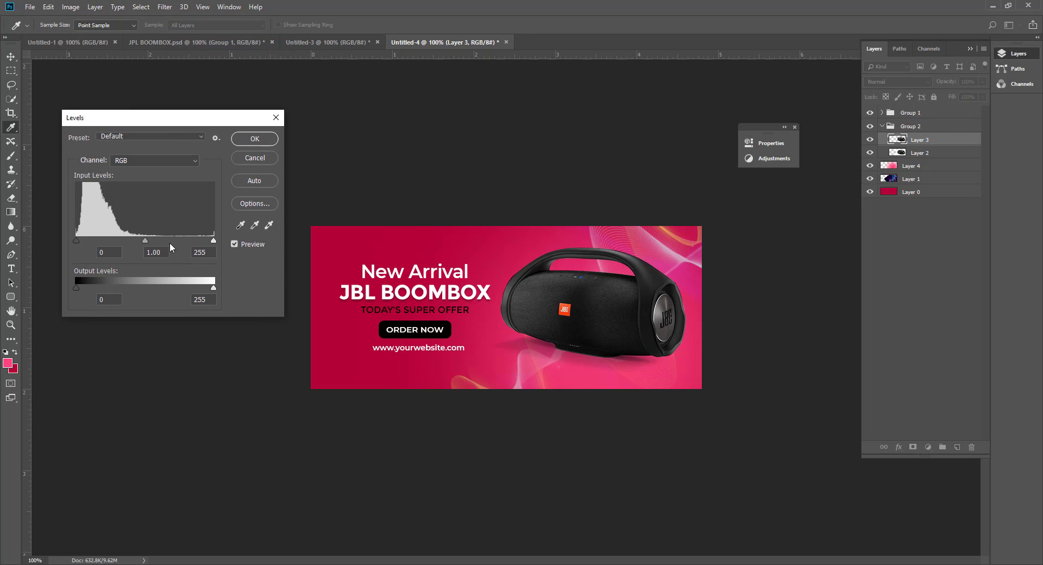
pyautogui.moveTo(153, 239); pyautogui.dragTo(157, 240)
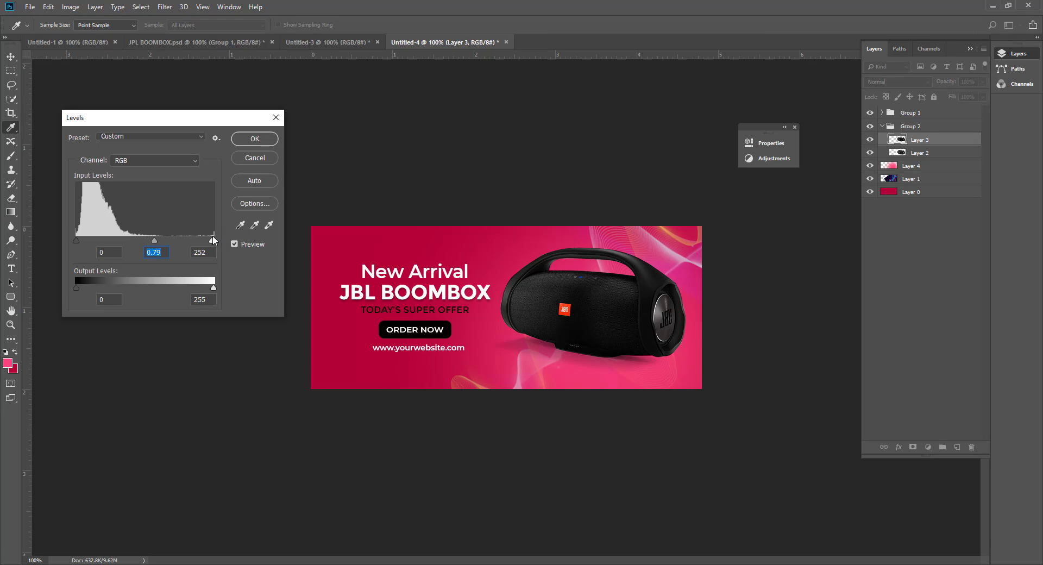
pyautogui.moveTo(210, 238); pyautogui.dragTo(213, 239)
pyautogui.click(254, 139)
pyautogui.click(421, 178)
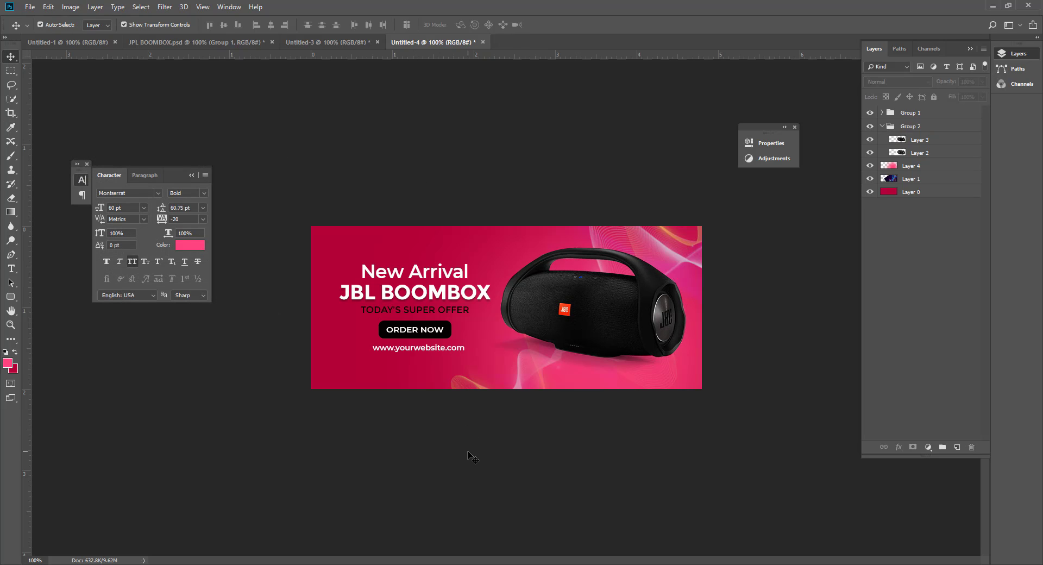
# Step: Move a copy of the JBL Boombox layer's Drop Shadow effect onto the New Arrival text layer
pyautogui.click(398, 277)
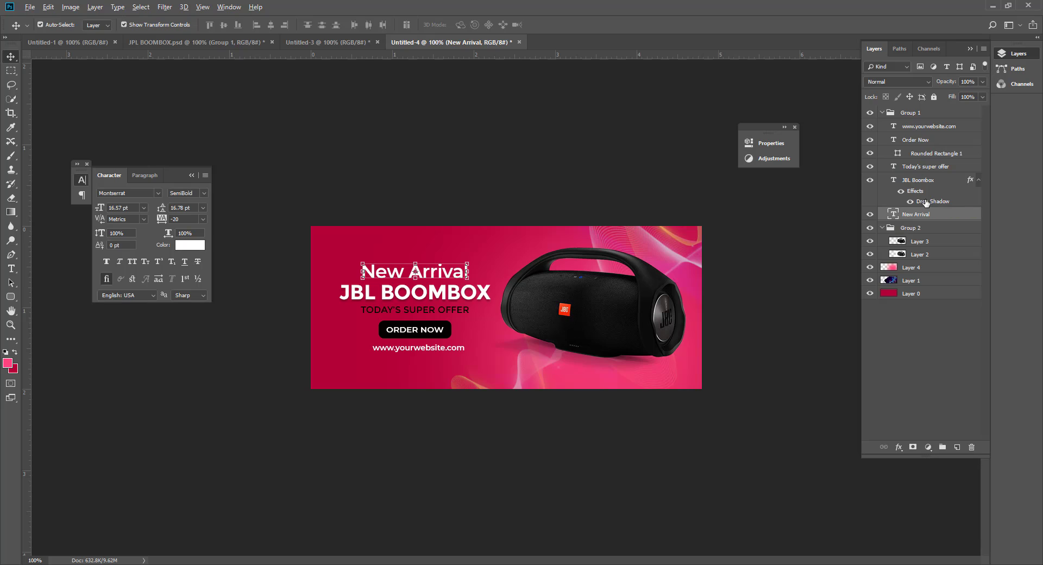
pyautogui.moveTo(926, 202); pyautogui.dragTo(923, 219)
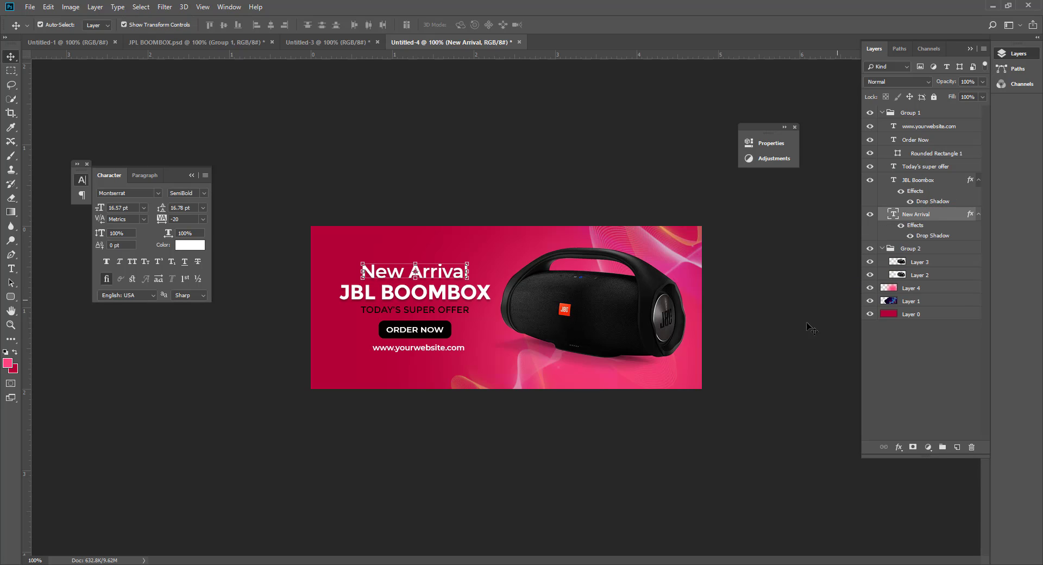
pyautogui.click(745, 398)
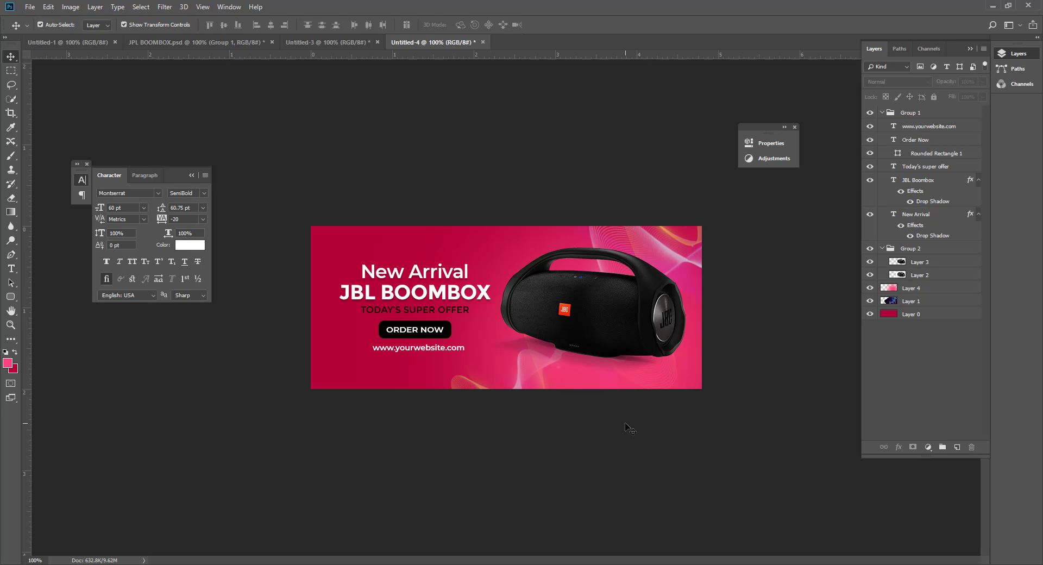
# Step: Try to align the website text and the Order Now button's rounded rectangle on their horizontal centres
pyautogui.click(447, 353)
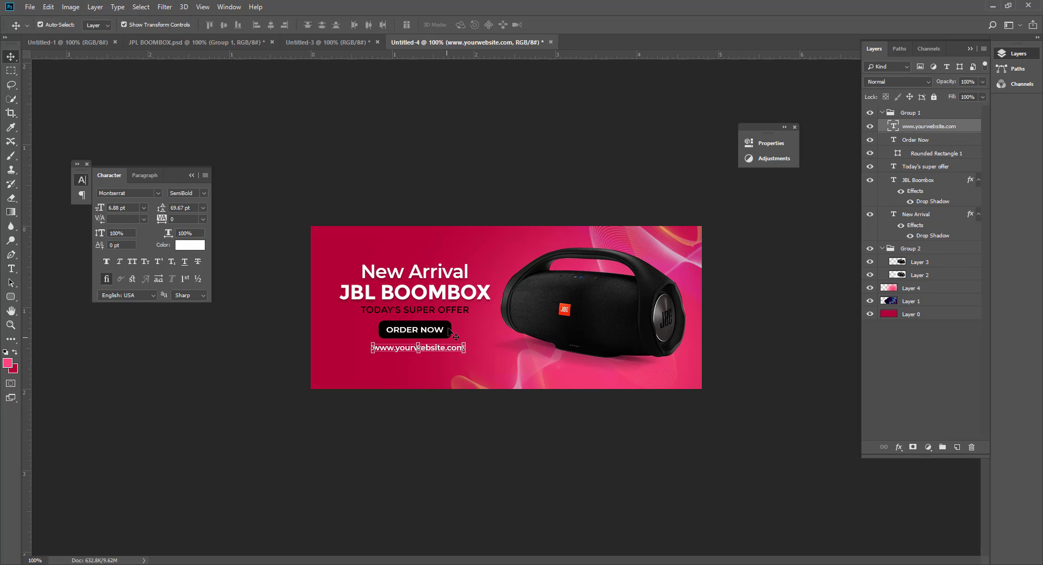
pyautogui.keyDown('shift'); pyautogui.click(449, 332); pyautogui.keyUp('shift')
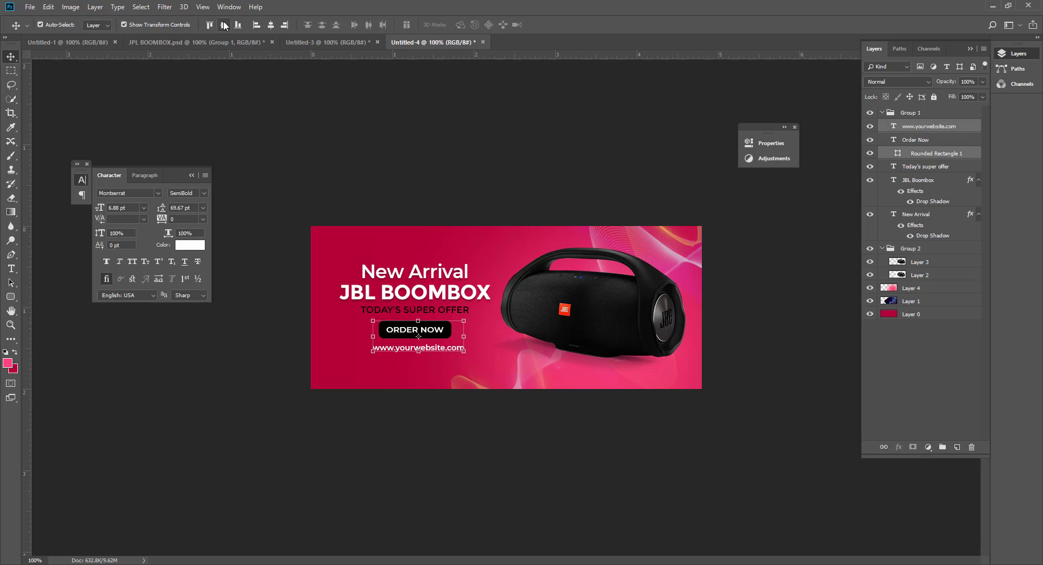
pyautogui.click(273, 25)
pyautogui.click(519, 474)
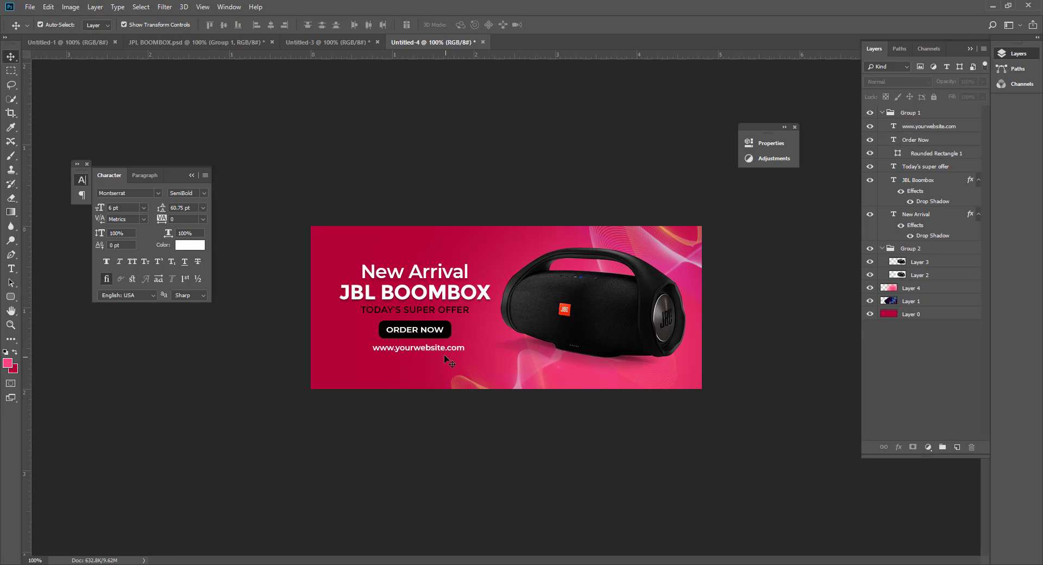
pyautogui.click(443, 351)
pyautogui.press('Left')
pyautogui.press('Left')
pyautogui.press('Left')
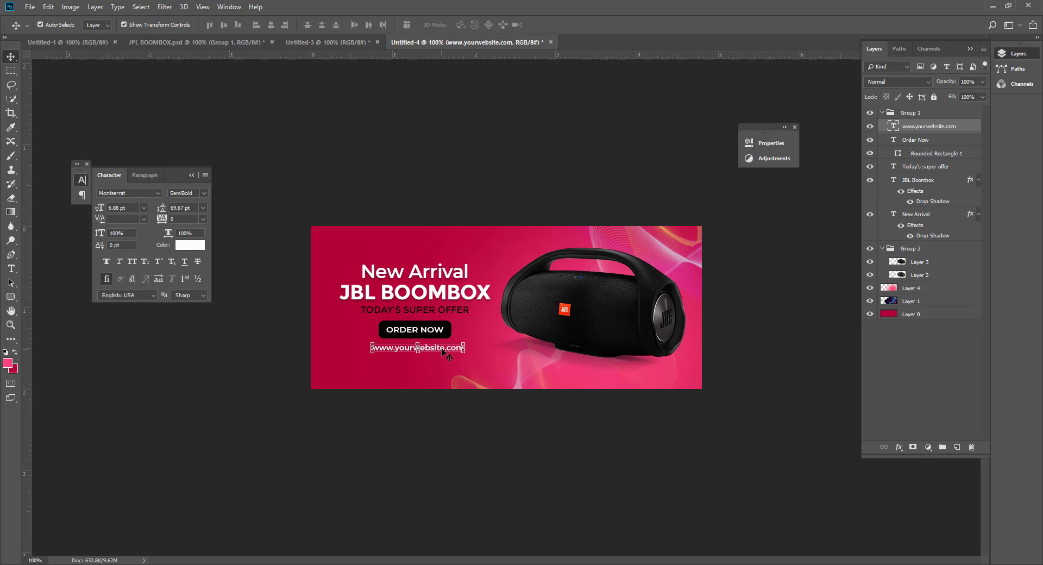
pyautogui.click(505, 449)
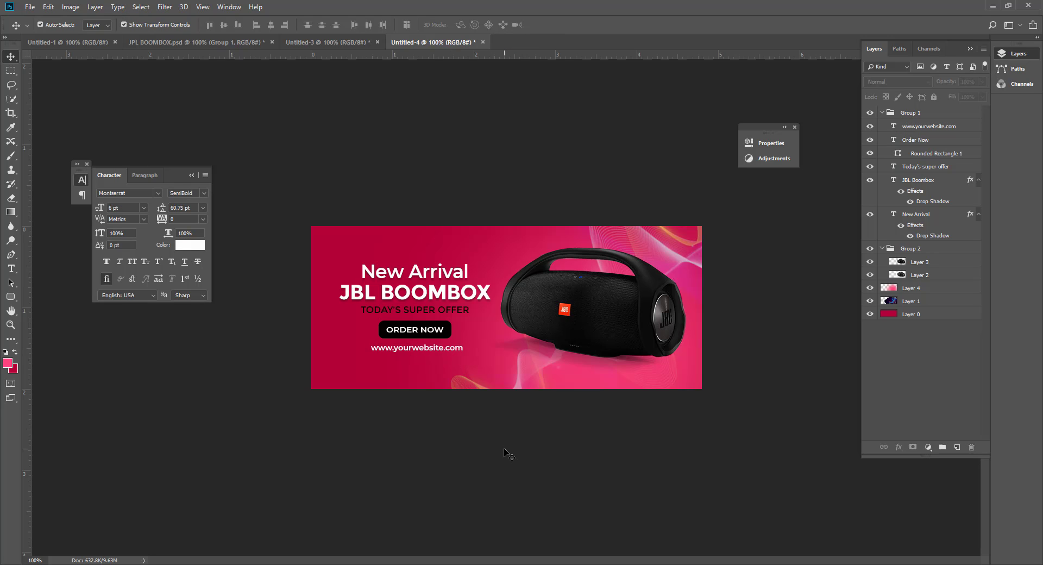
pyautogui.hotkey('ctrl', 's')
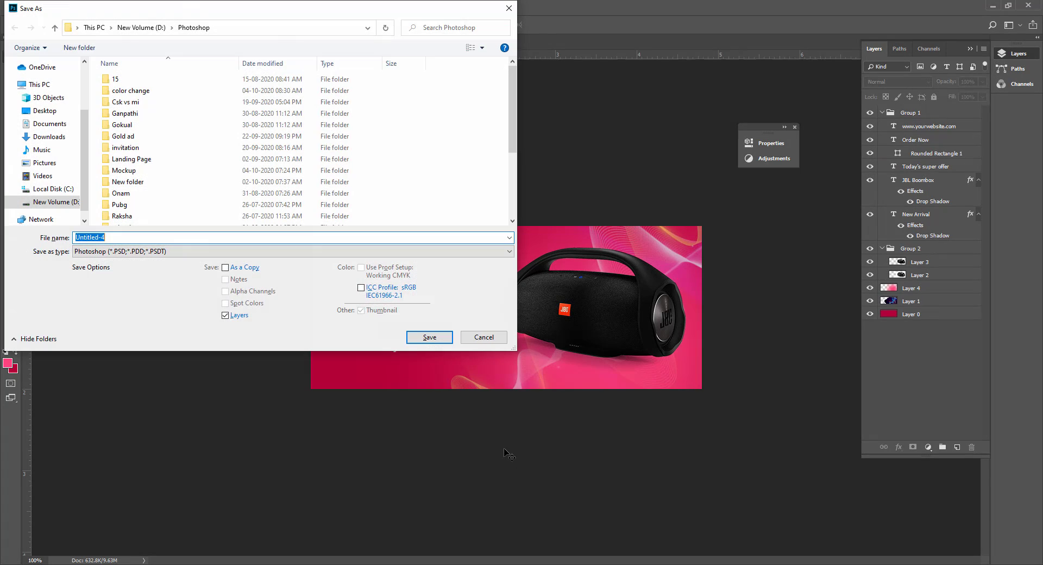
pyautogui.click(492, 337)
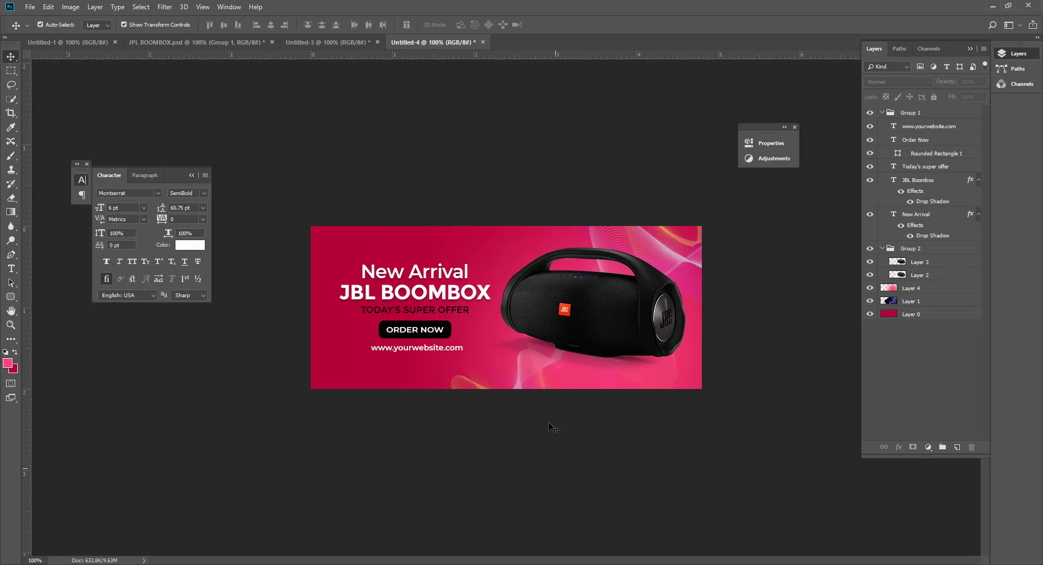
# Step: Set the opacity of the wave graphic on Layer 1 to 100% and deselect the layer
pyautogui.click(978, 302)
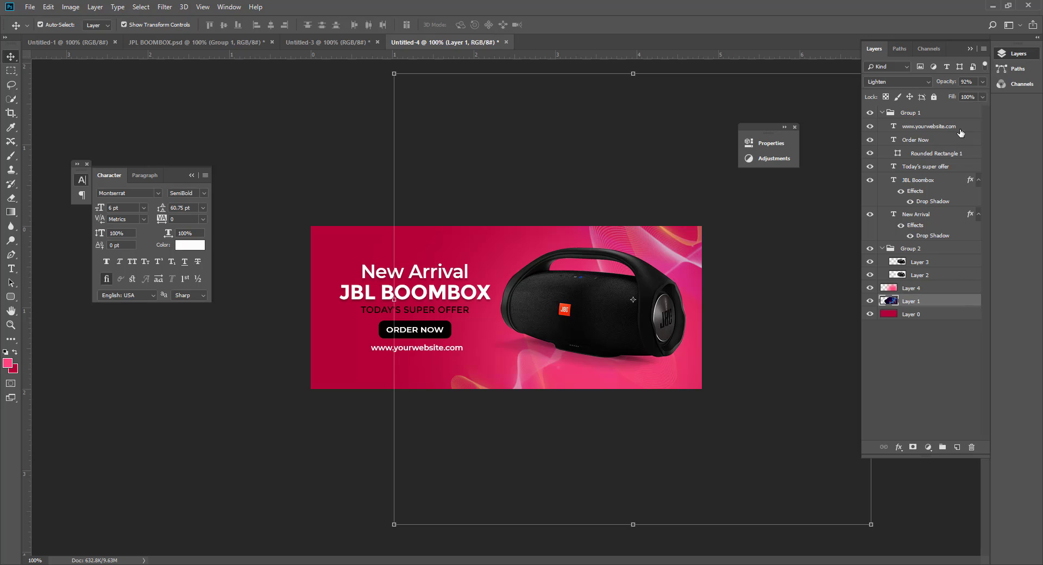
pyautogui.click(982, 81)
pyautogui.moveTo(977, 97); pyautogui.dragTo(982, 98)
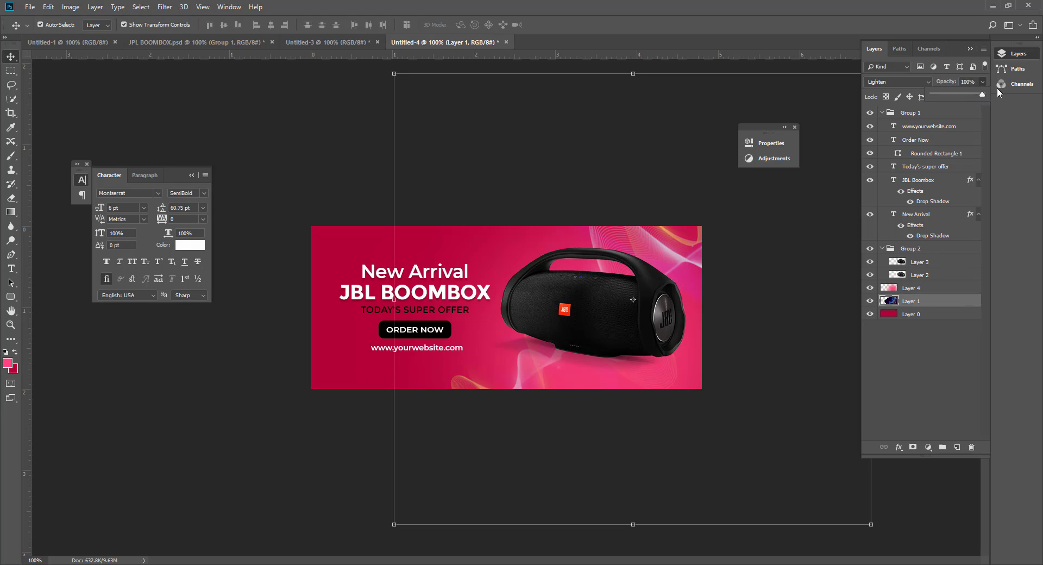
pyautogui.click(787, 337)
pyautogui.click(786, 337)
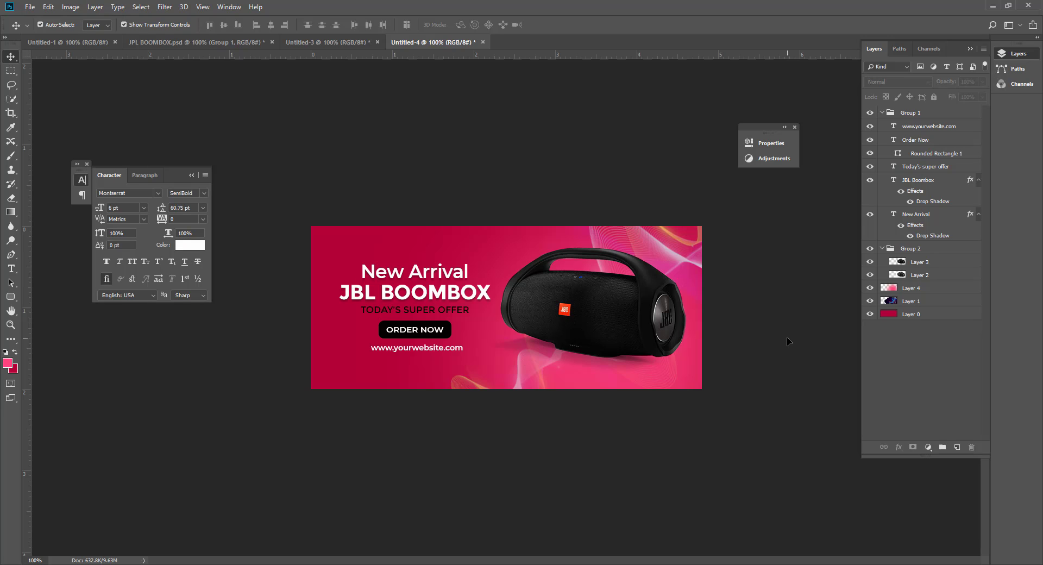
# Step: Preview the finished banner in full screen mode without the interface, and return to the standard view
pyautogui.press('f')
pyautogui.press('f')
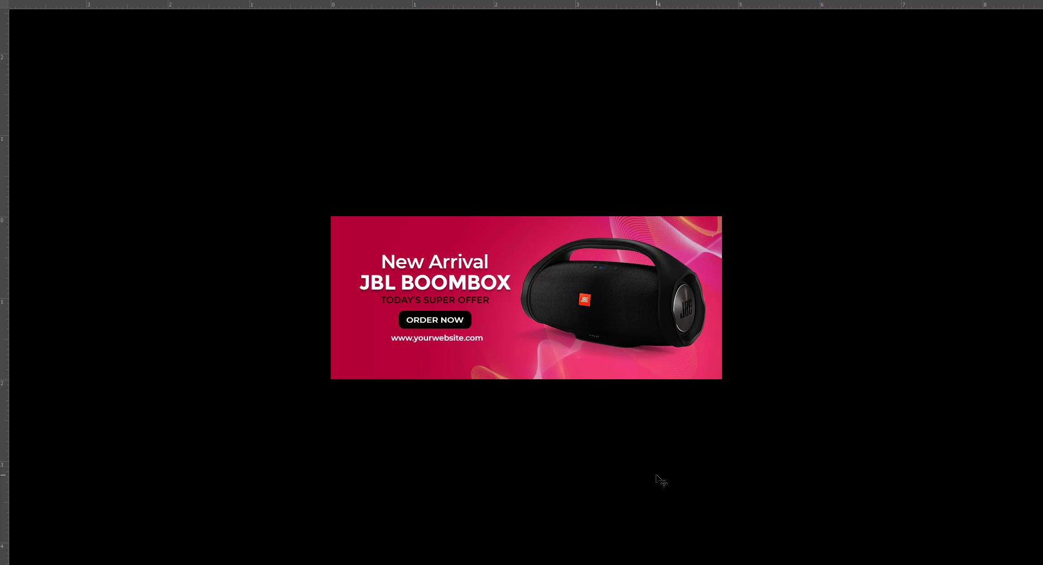
pyautogui.press('f')
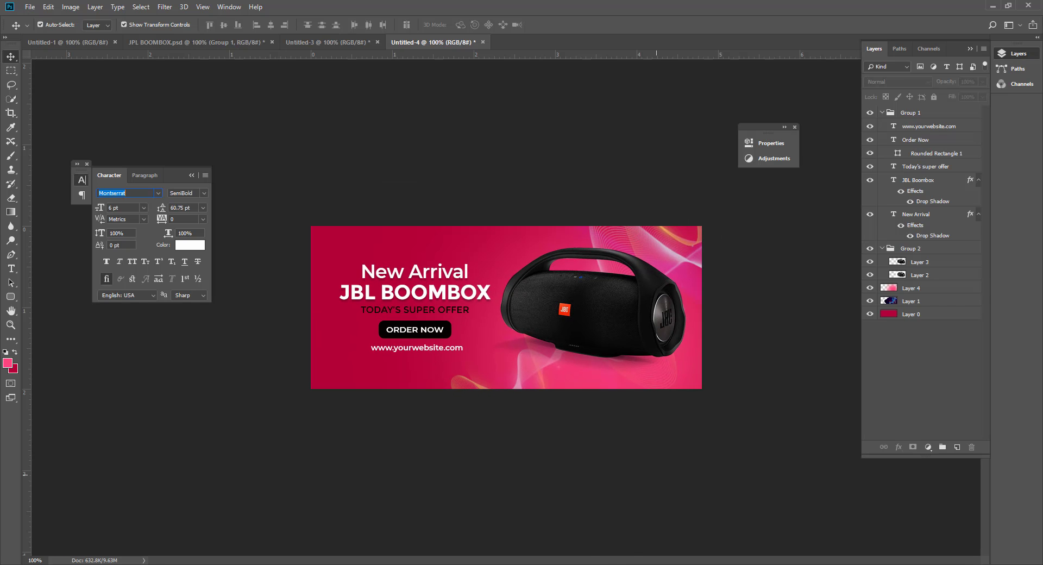